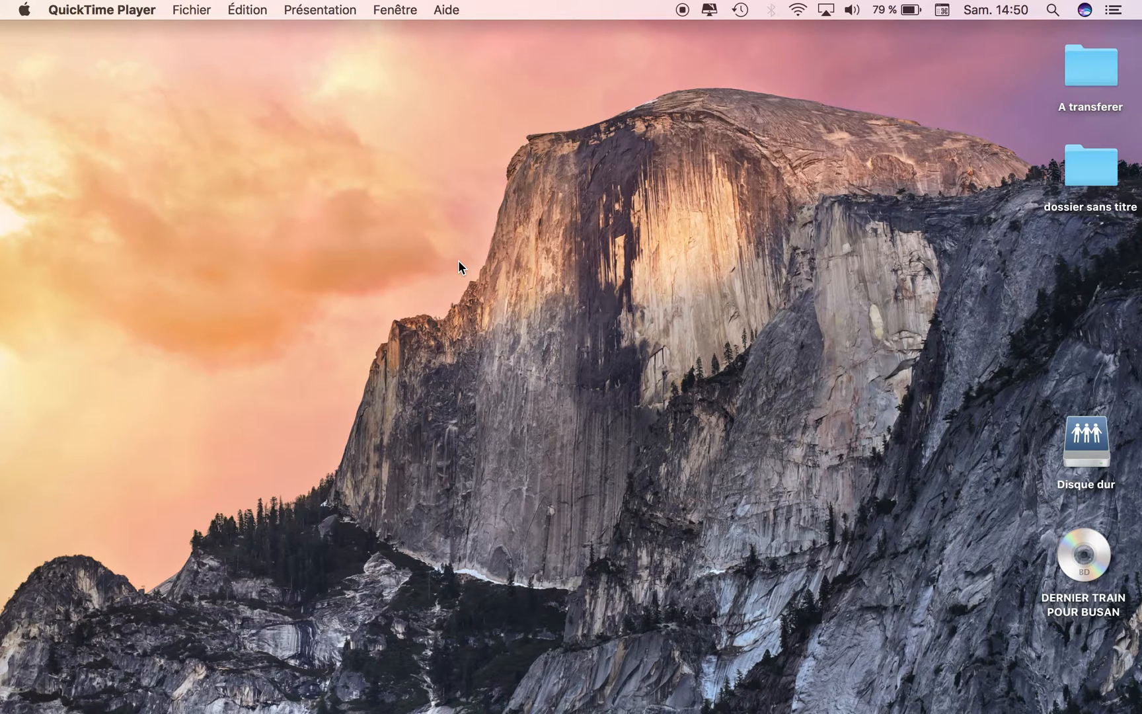
Step: Launch DVDFab 9 and dismiss the Meta Info notice for the inserted Blu-ray
{"action": "mouse_move", "coordinate": [462, 704]}
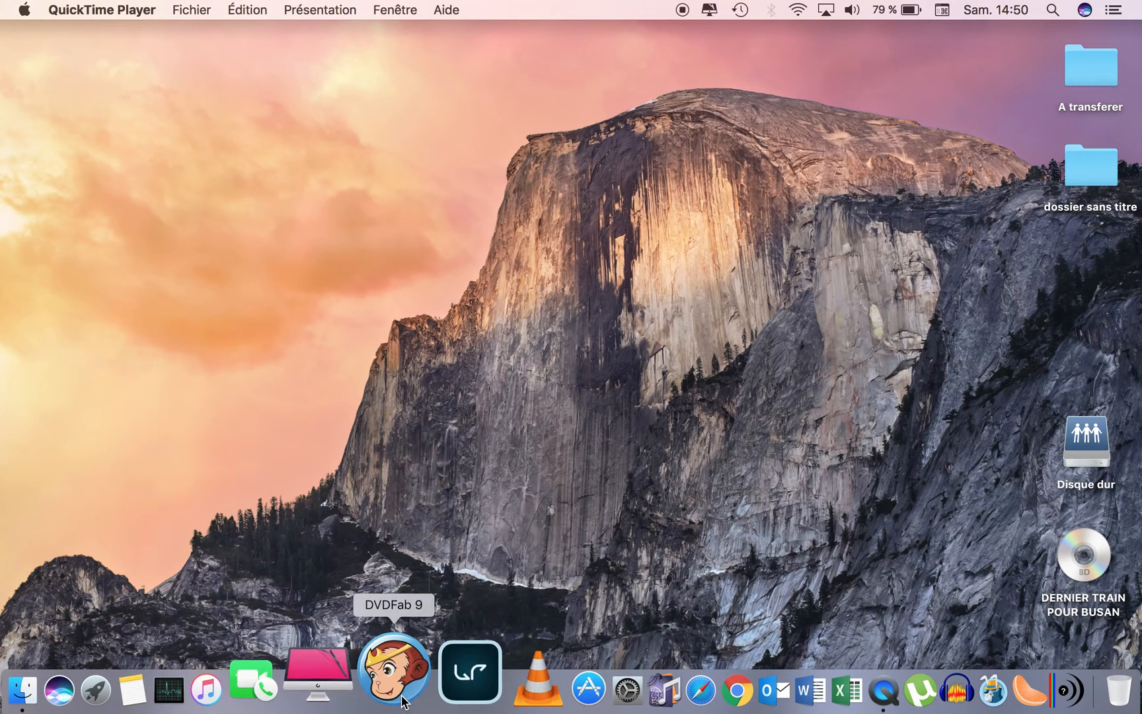
{"action": "left_click", "coordinate": [402, 702]}
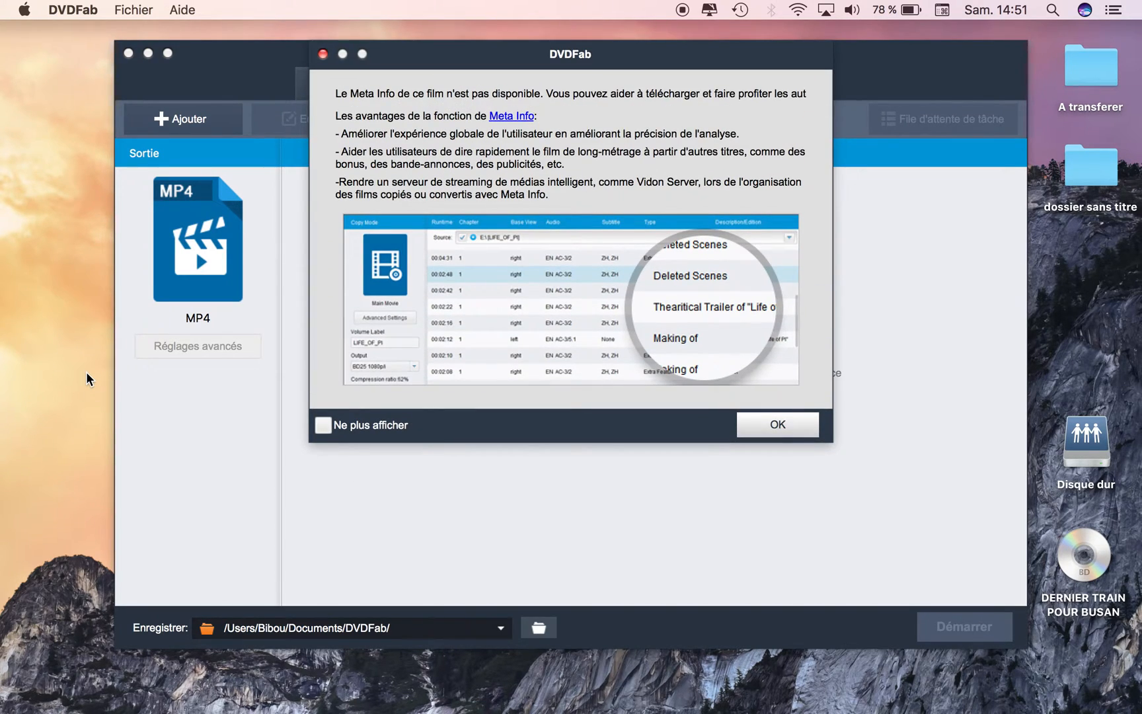
{"action": "left_click", "coordinate": [767, 424]}
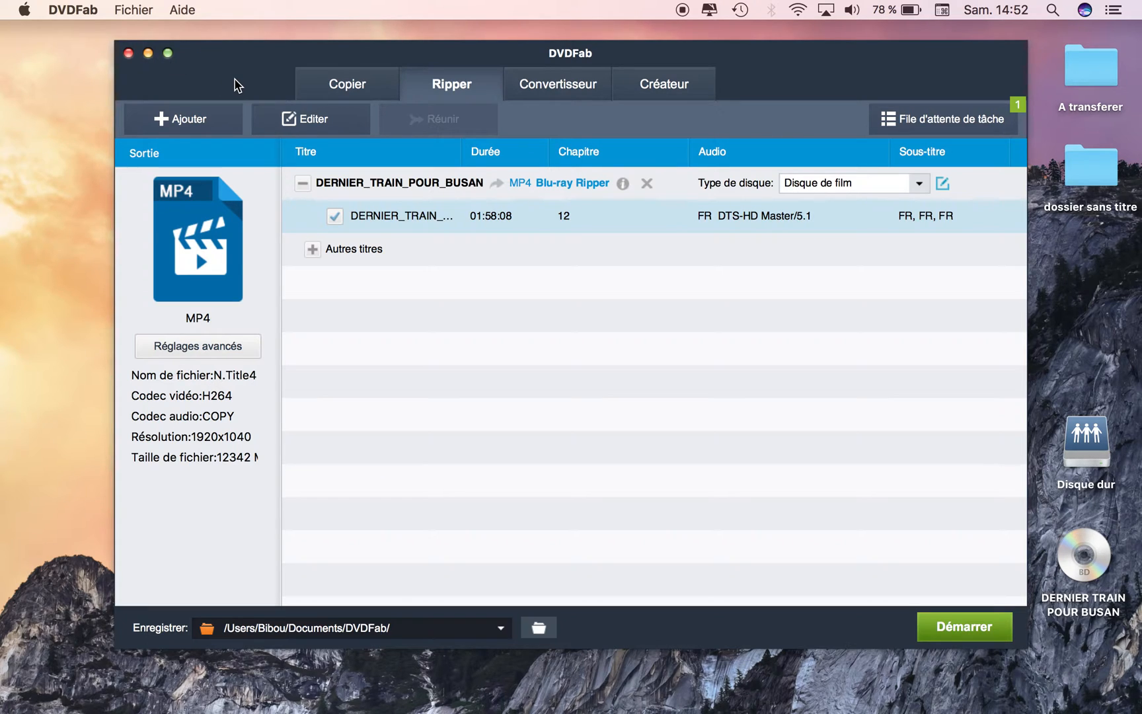
Step: Examine the video output formats available for ripping the disc, leaving MP4 as the chosen format
{"action": "mouse_move", "coordinate": [412, 217]}
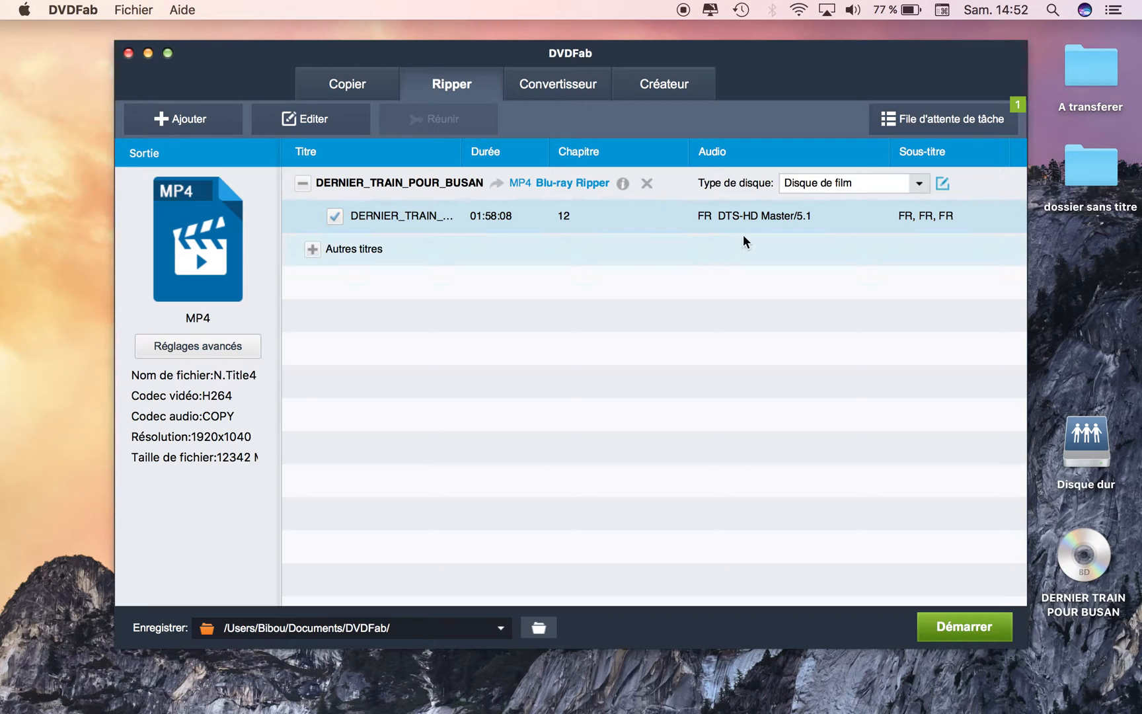
{"action": "mouse_move", "coordinate": [762, 219]}
{"action": "left_click", "coordinate": [182, 244]}
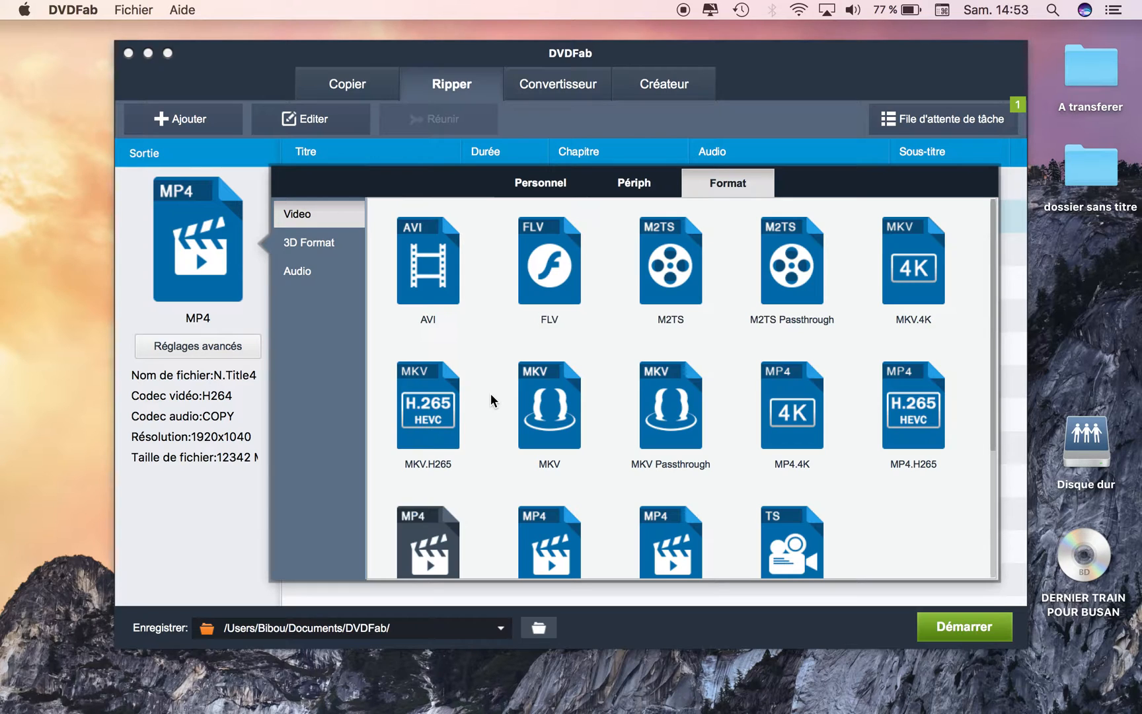
{"action": "scroll", "coordinate": [491, 397], "scroll_direction": "down", "scroll_amount": 3}
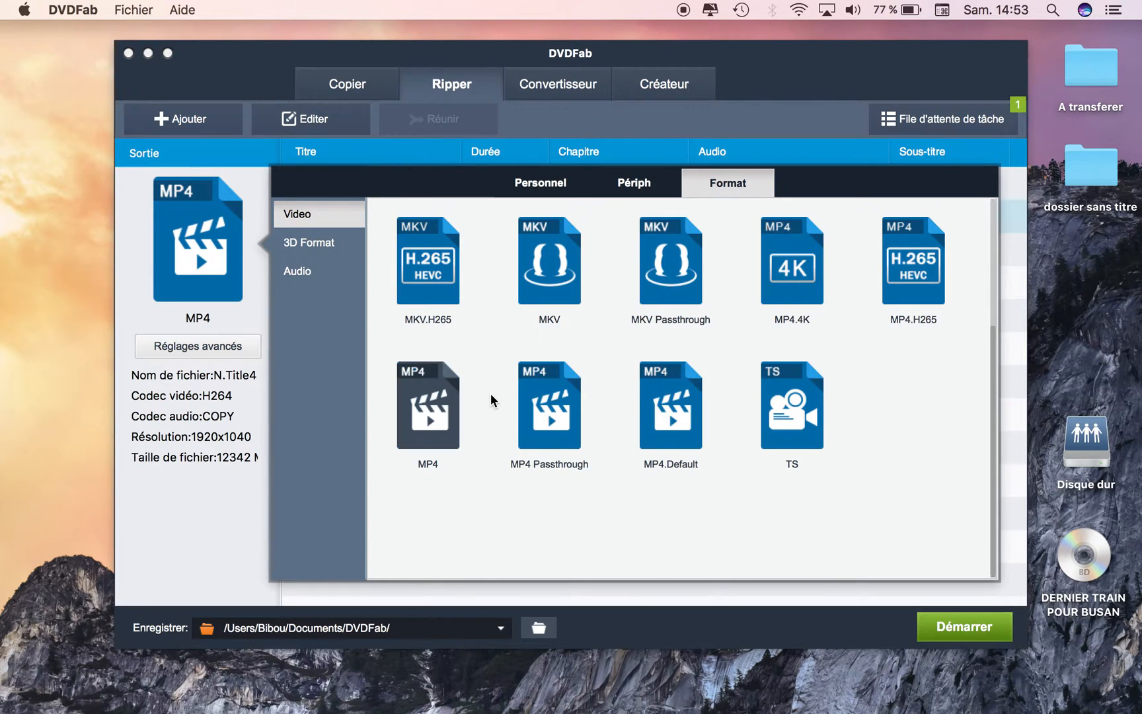
{"action": "scroll", "coordinate": [491, 394], "scroll_direction": "up", "scroll_amount": 3}
{"action": "mouse_move", "coordinate": [805, 394]}
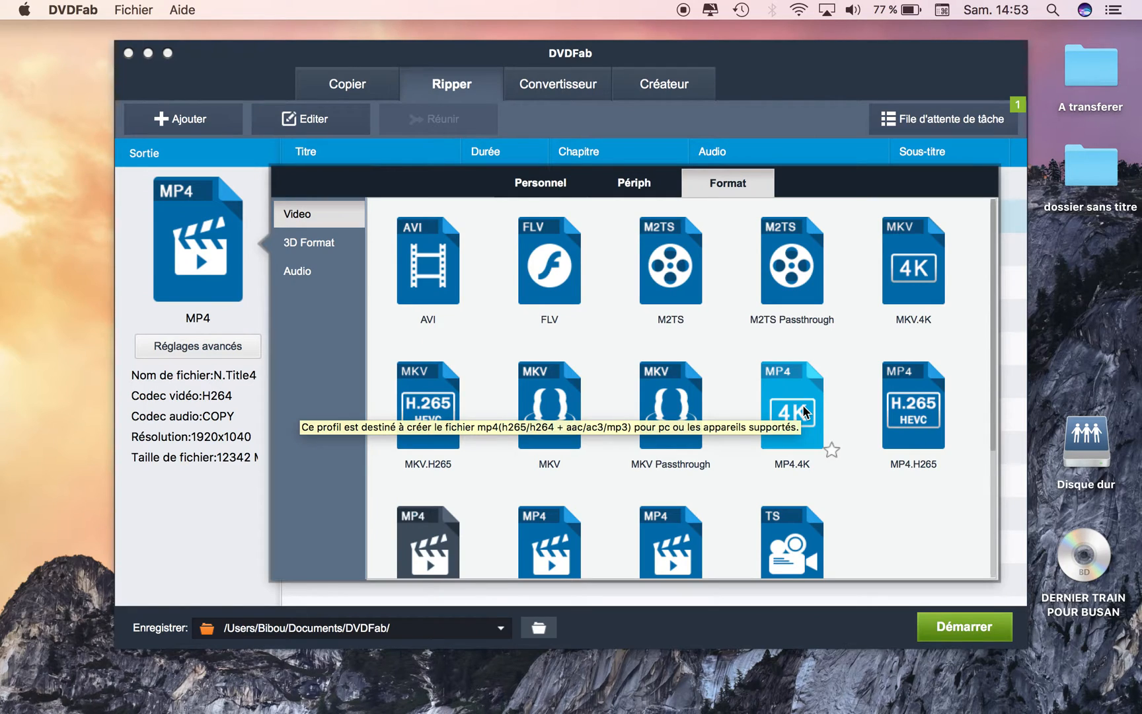
{"action": "scroll", "coordinate": [806, 411], "scroll_direction": "down", "scroll_amount": 3}
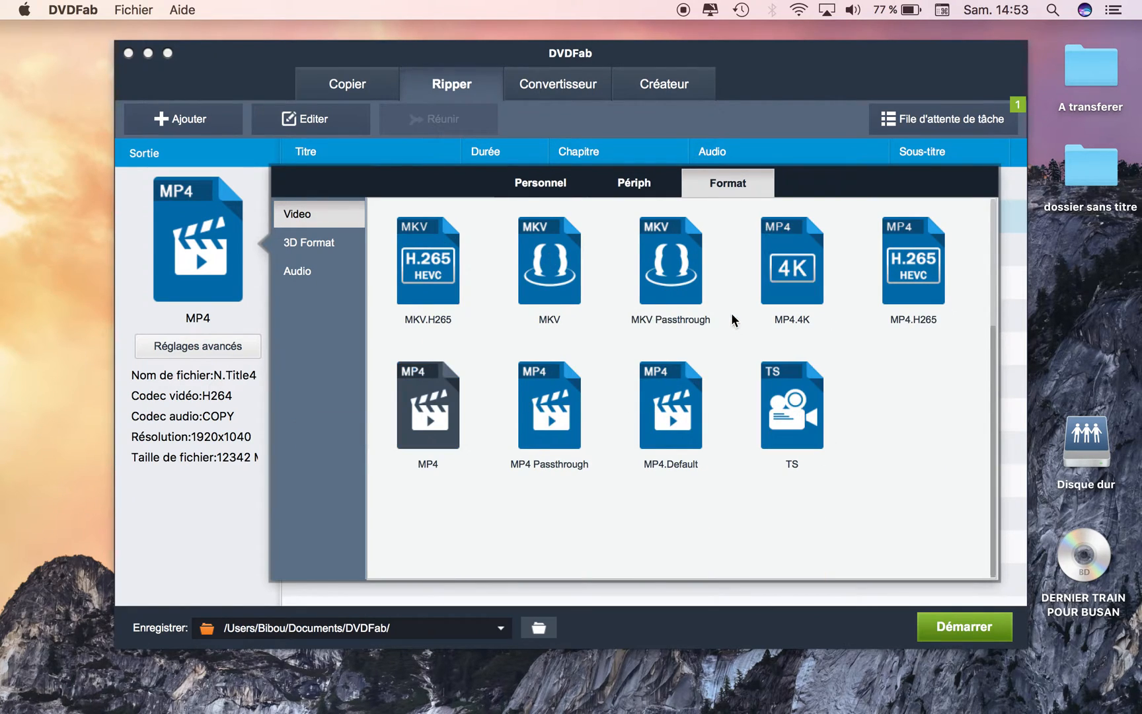
{"action": "scroll", "coordinate": [733, 320], "scroll_direction": "up", "scroll_amount": 3}
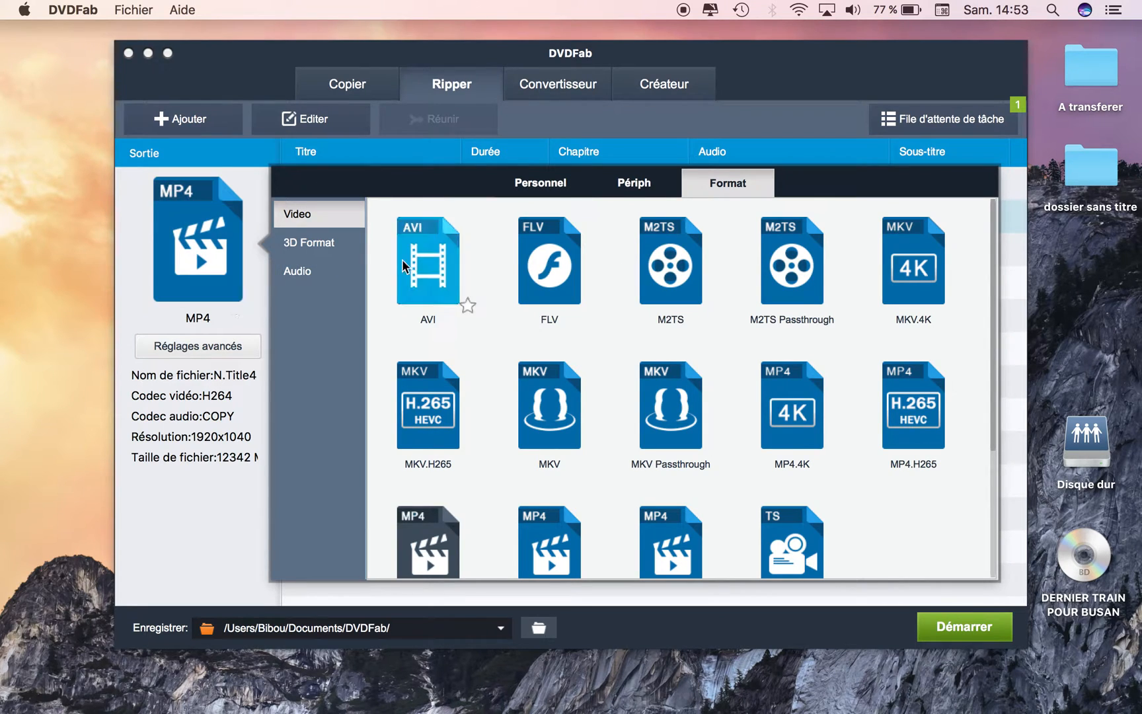
{"action": "left_click", "coordinate": [193, 240]}
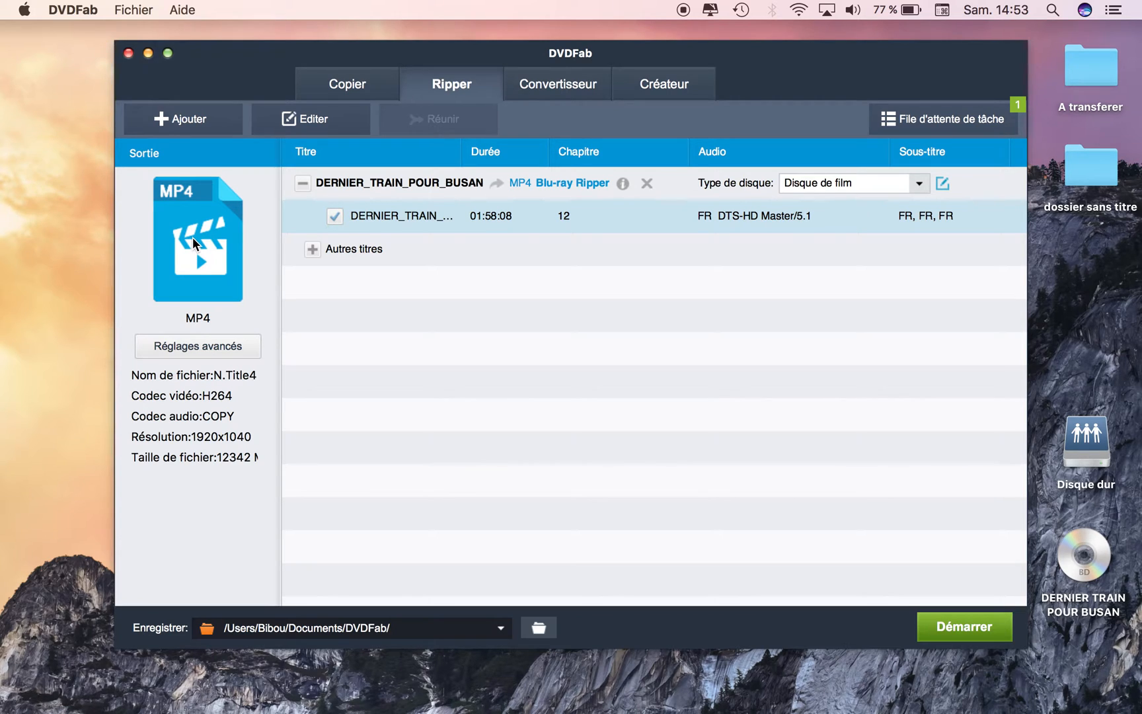
Step: Rename the checked main title to "dernier train pour busan test"
{"action": "left_click", "coordinate": [389, 216]}
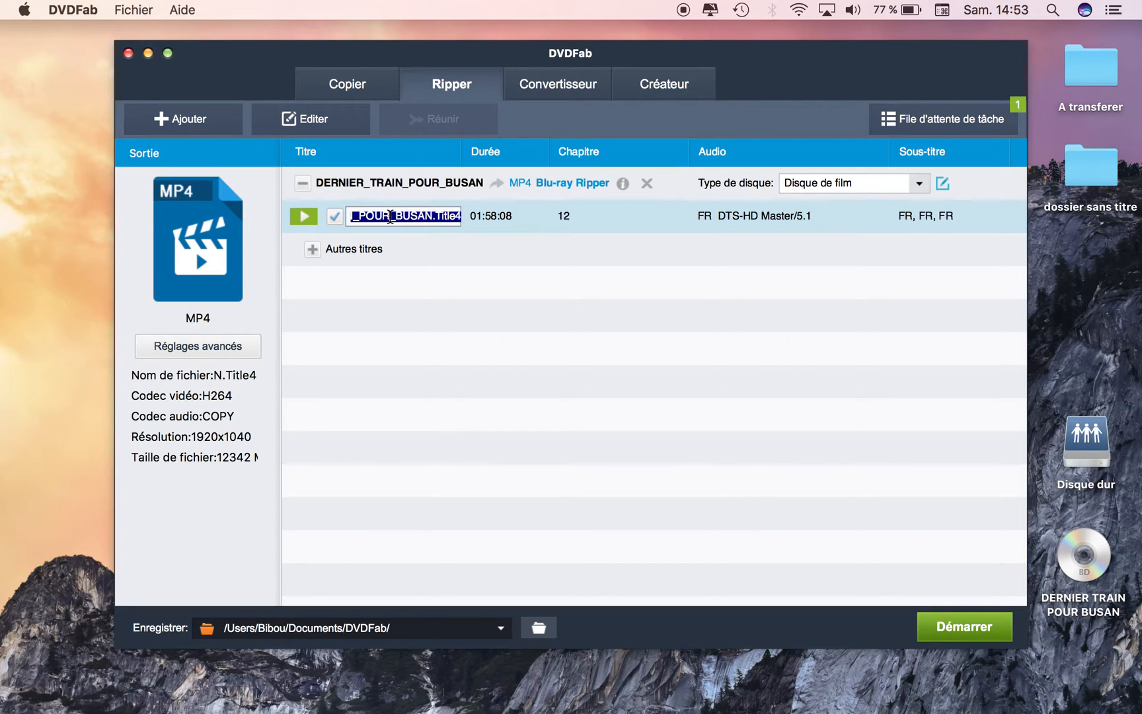
{"action": "type", "text": "d"}
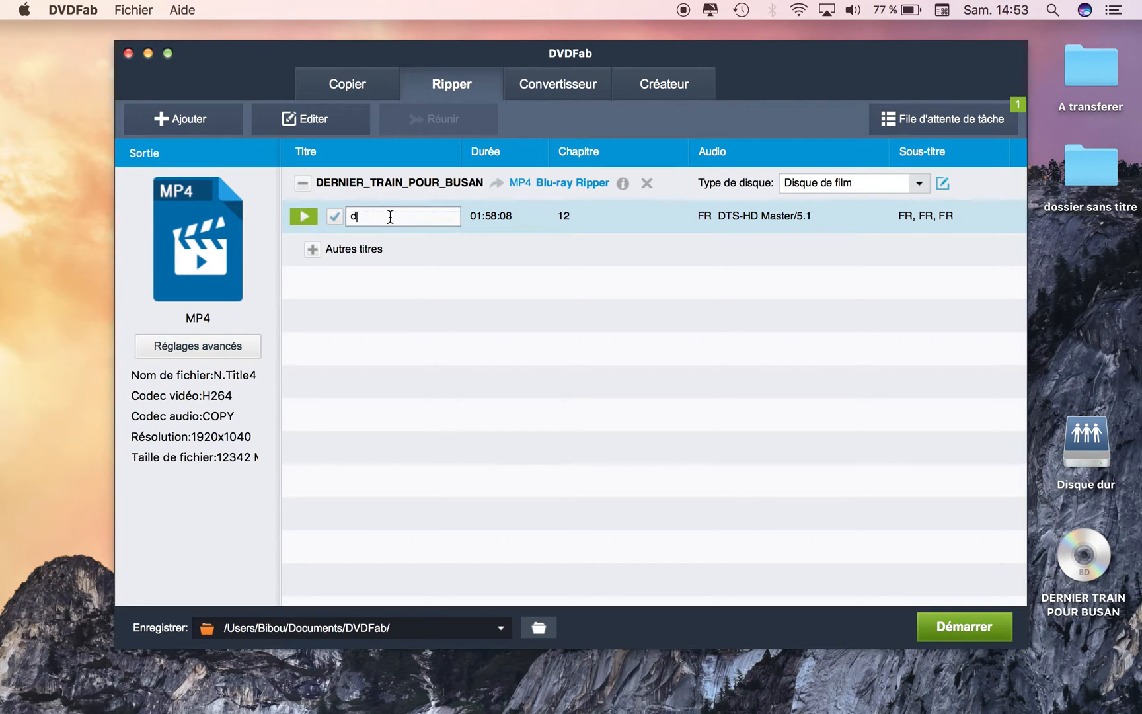
{"action": "type", "text": "ernier train pour busan test"}
{"action": "key", "text": "Return"}
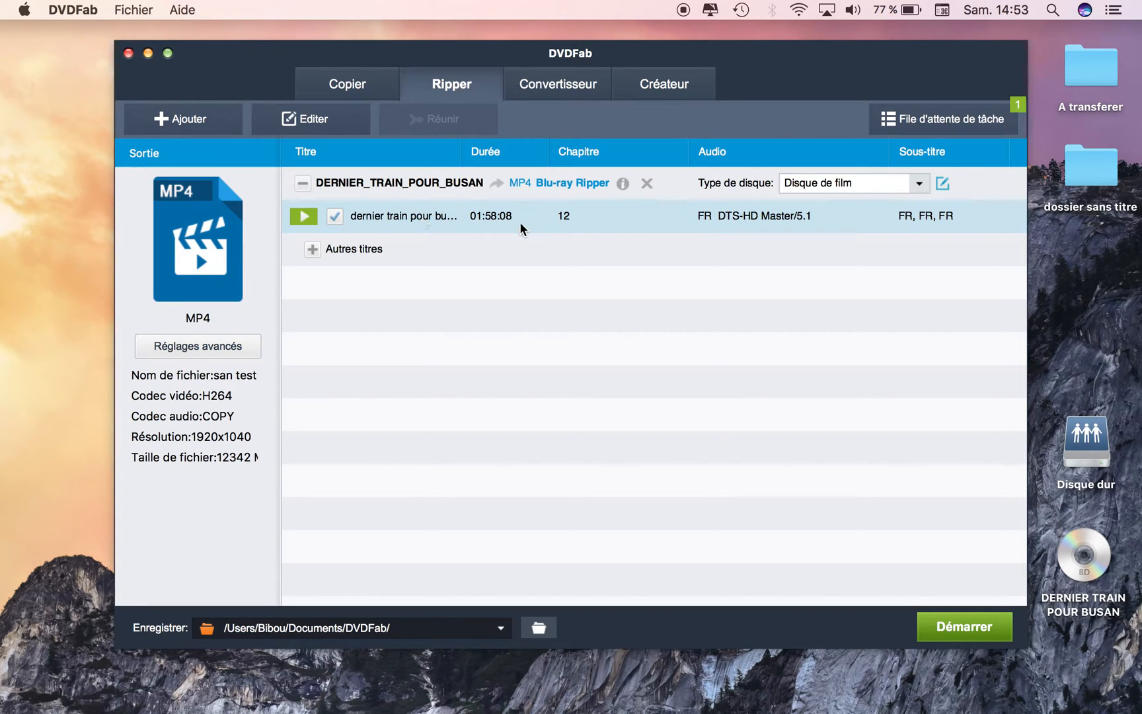
{"action": "left_click", "coordinate": [587, 224]}
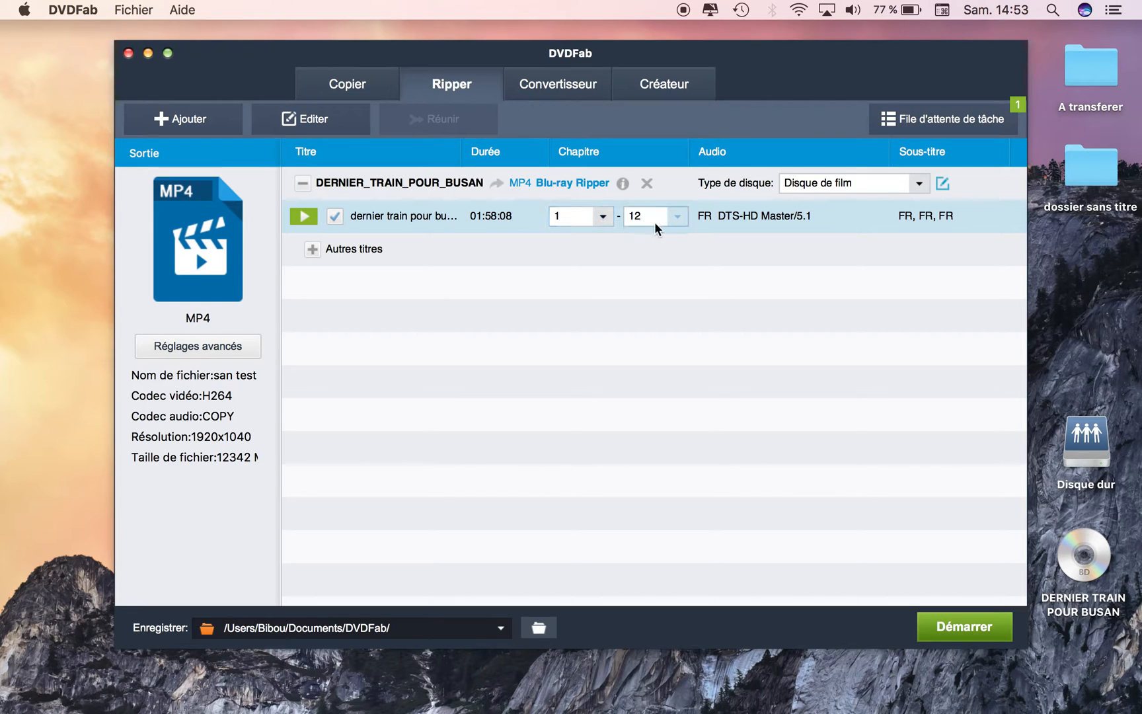
Step: Select the Korean DTS-HD Master/5.1 audio track for the title and deselect French DTS-HD Master/5.1
{"action": "left_click", "coordinate": [747, 216]}
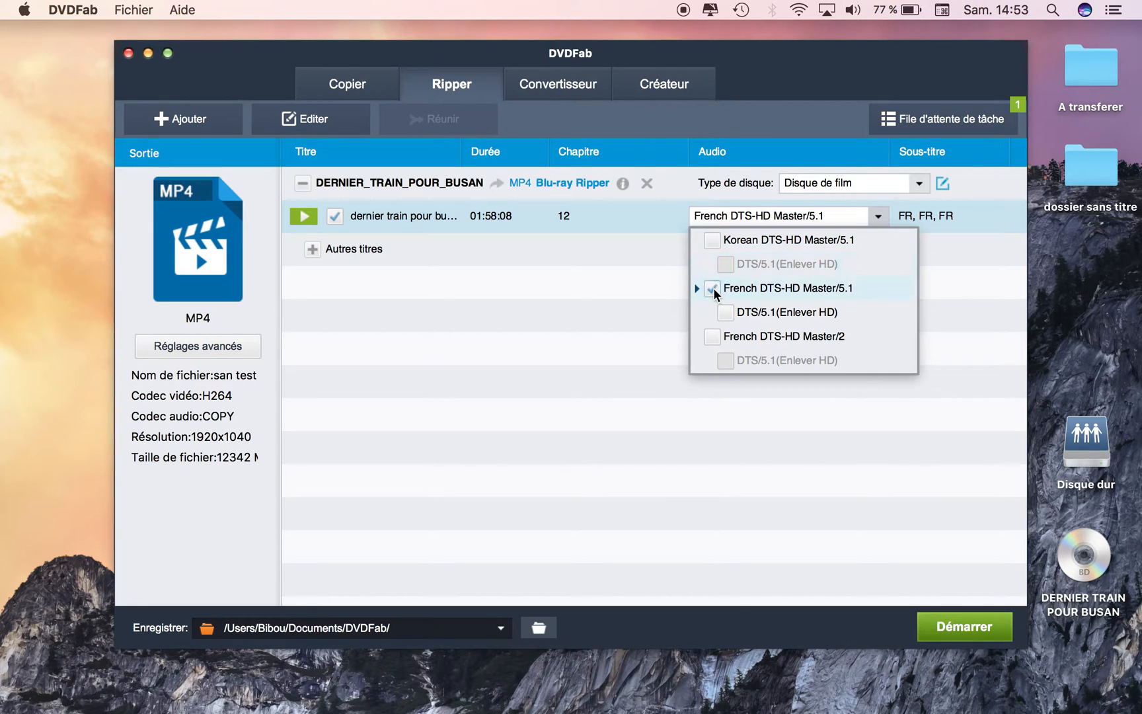
{"action": "left_click", "coordinate": [713, 242]}
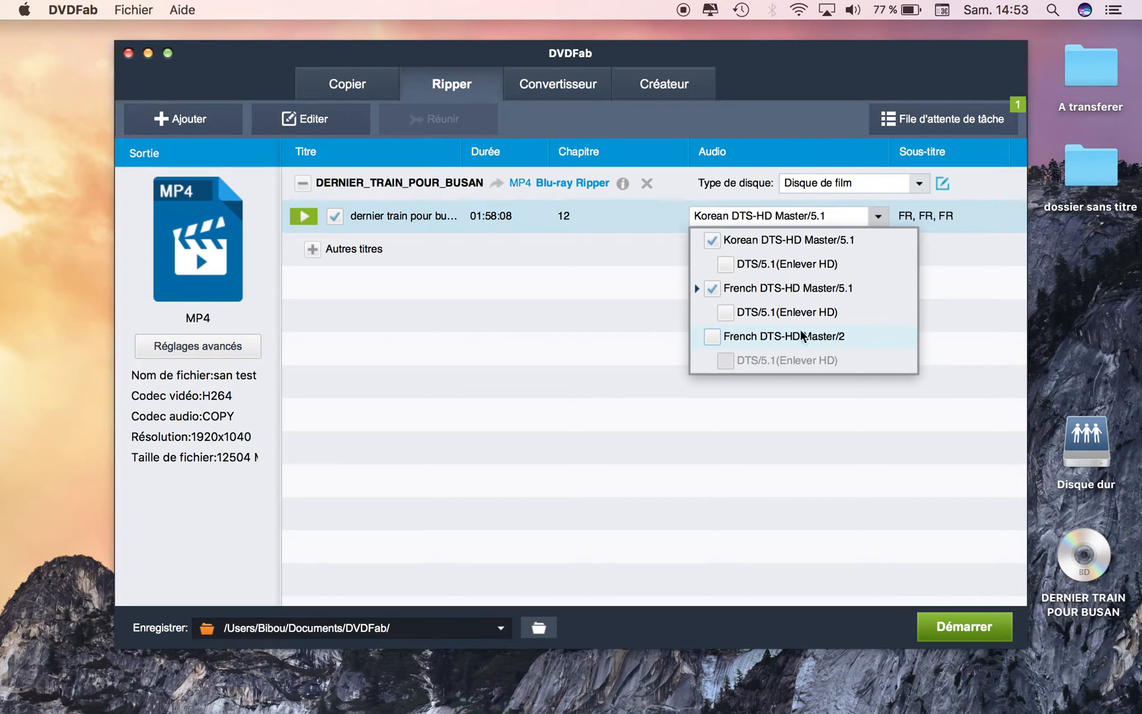
{"action": "left_click", "coordinate": [712, 289]}
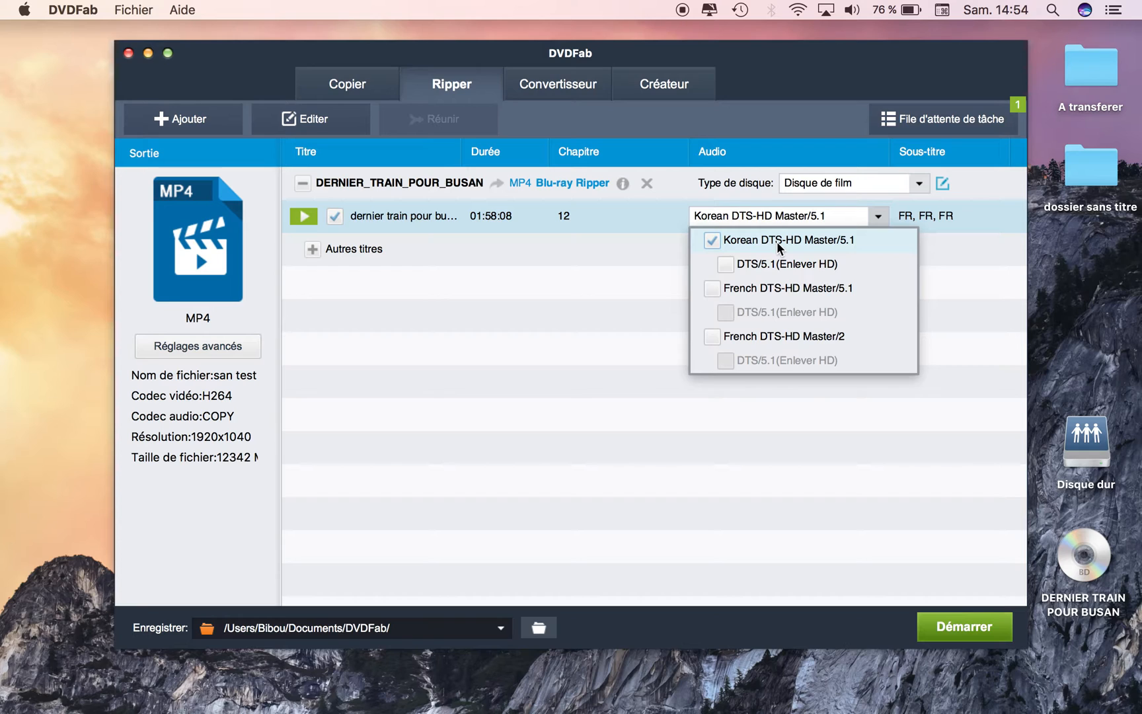
{"action": "left_click", "coordinate": [652, 297]}
Step: Keep only the first French subtitle track selected for the title, with forced-subtitles-only display turned off
{"action": "left_click", "coordinate": [922, 216]}
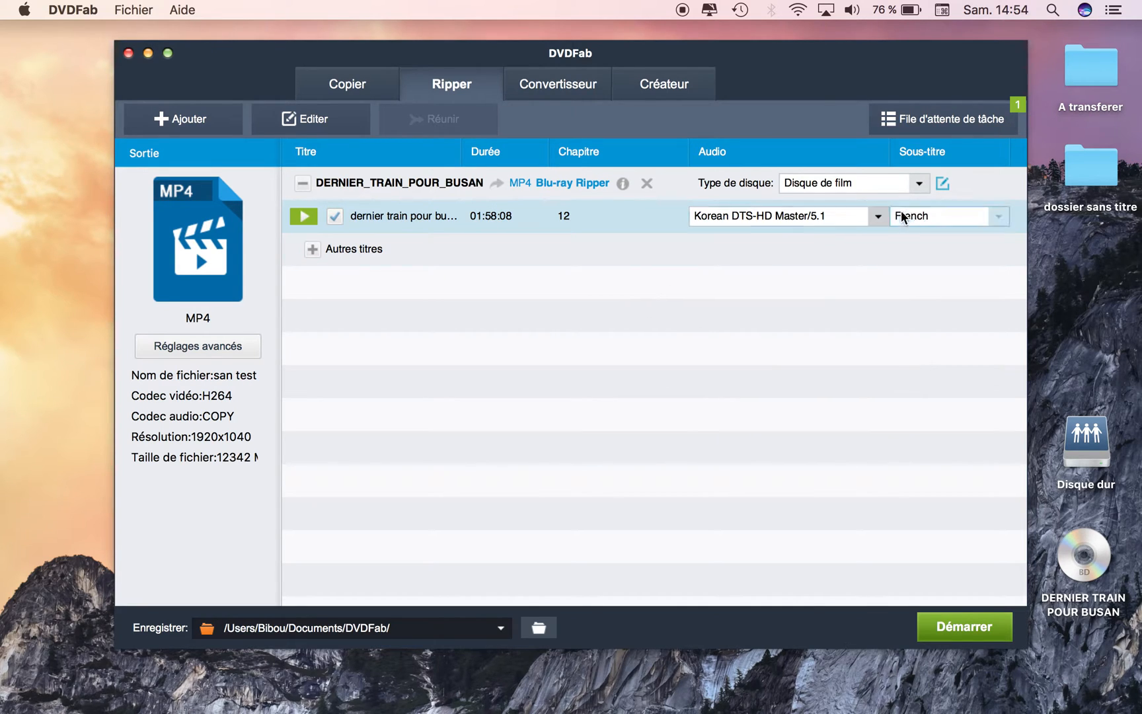
{"action": "left_click", "coordinate": [924, 218]}
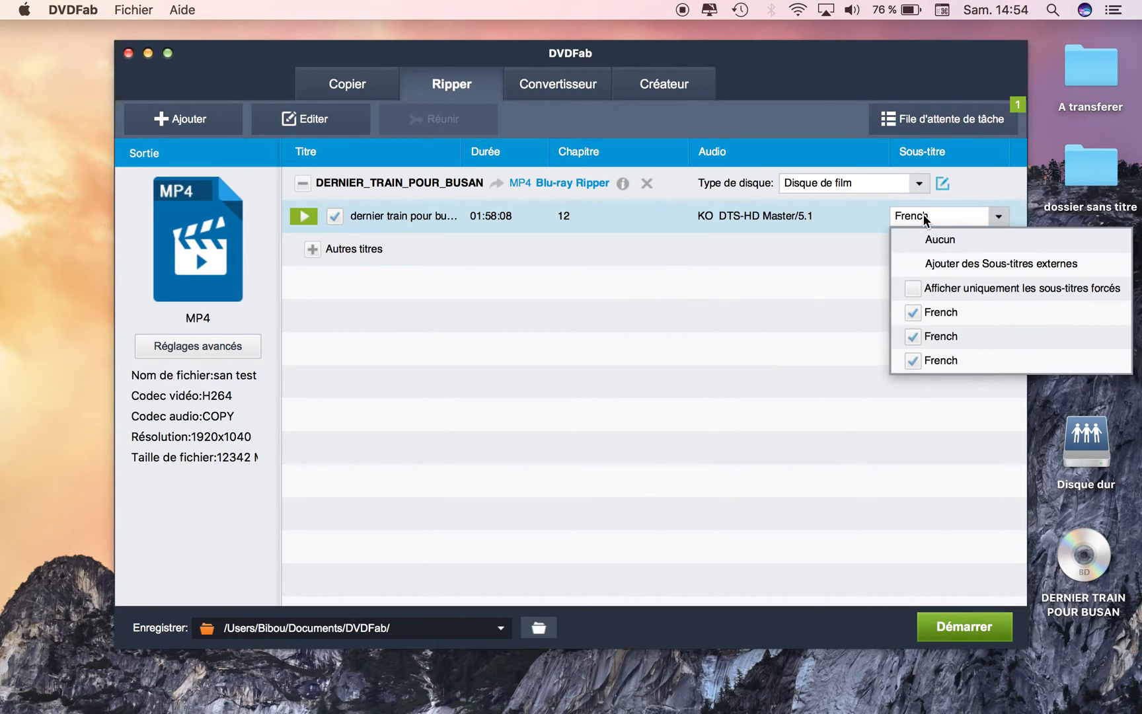
{"action": "left_click", "coordinate": [914, 309]}
{"action": "left_click", "coordinate": [914, 337]}
{"action": "left_click", "coordinate": [913, 361]}
{"action": "left_click", "coordinate": [914, 286]}
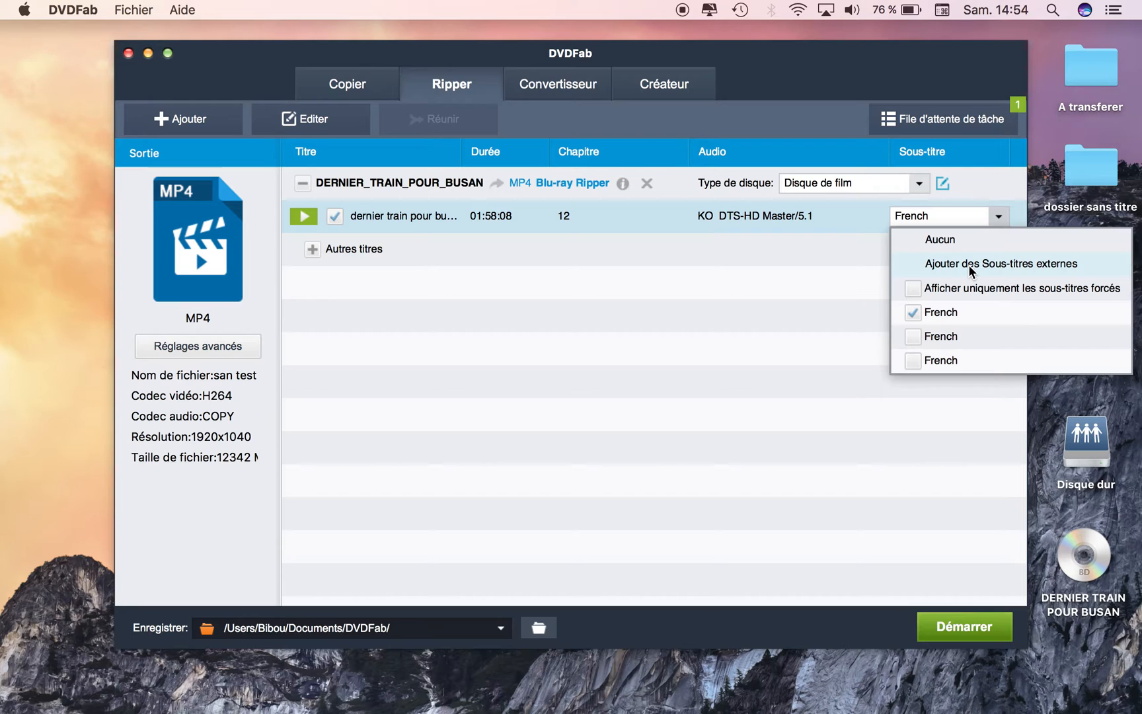
{"action": "left_click", "coordinate": [837, 277]}
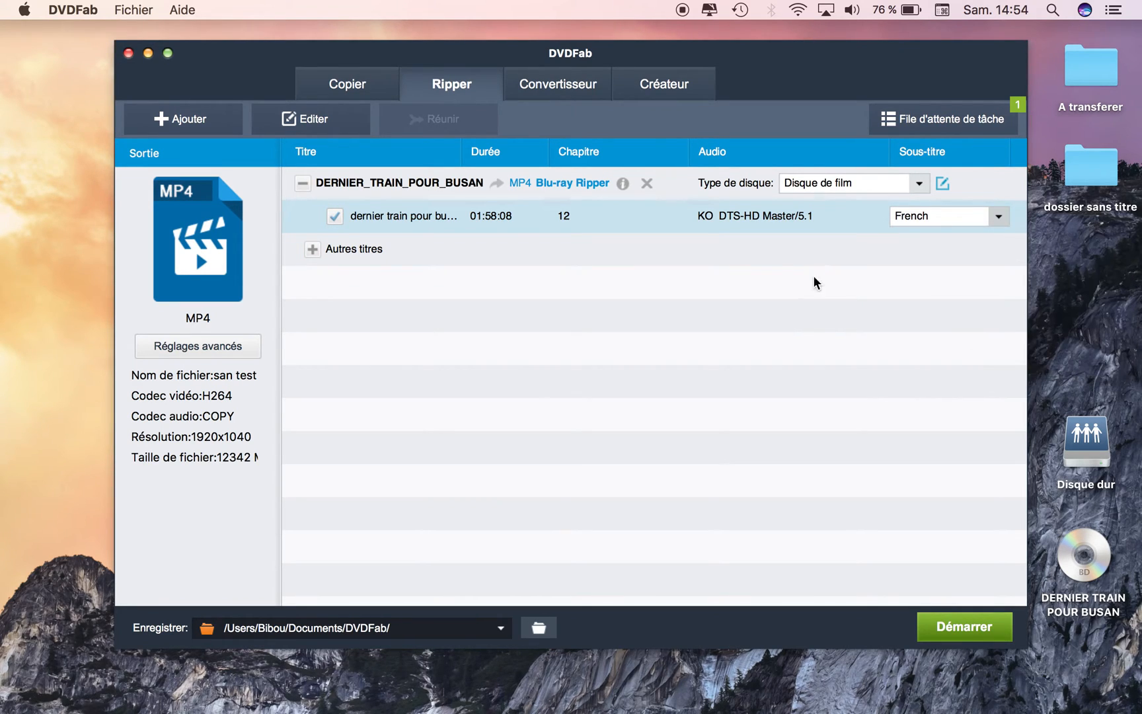
Step: Deselect the first French subtitle track and select it again in the title's subtitle choices
{"action": "left_click", "coordinate": [986, 219]}
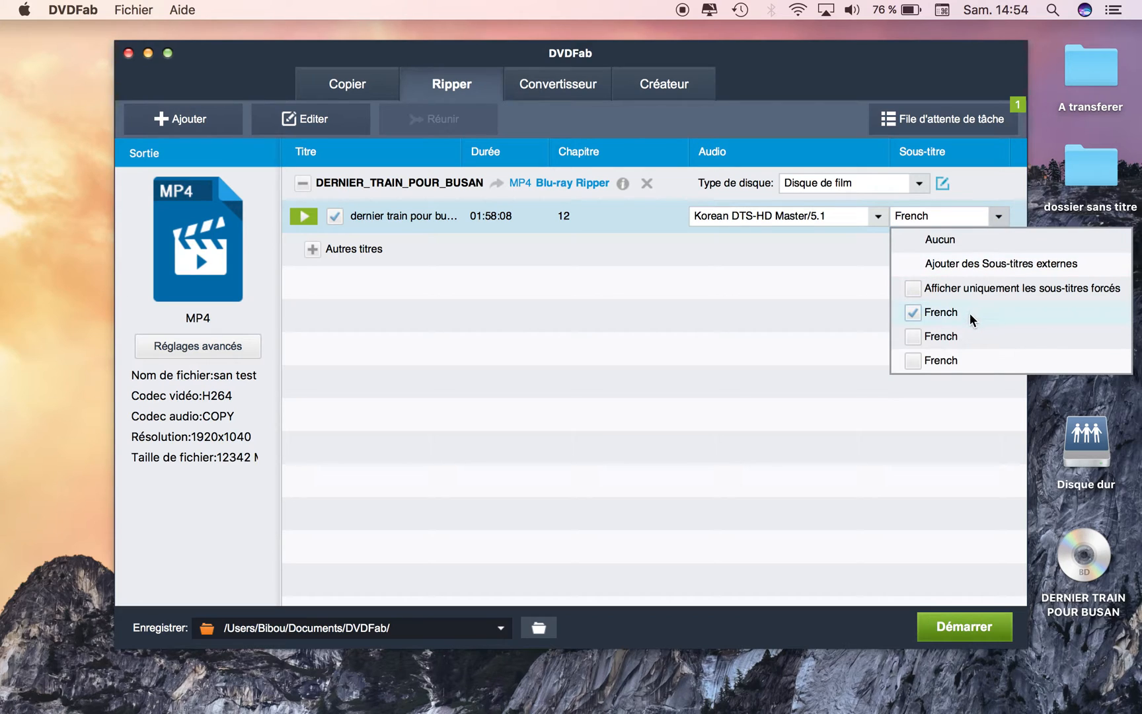
{"action": "left_click", "coordinate": [938, 337]}
{"action": "left_click", "coordinate": [930, 336]}
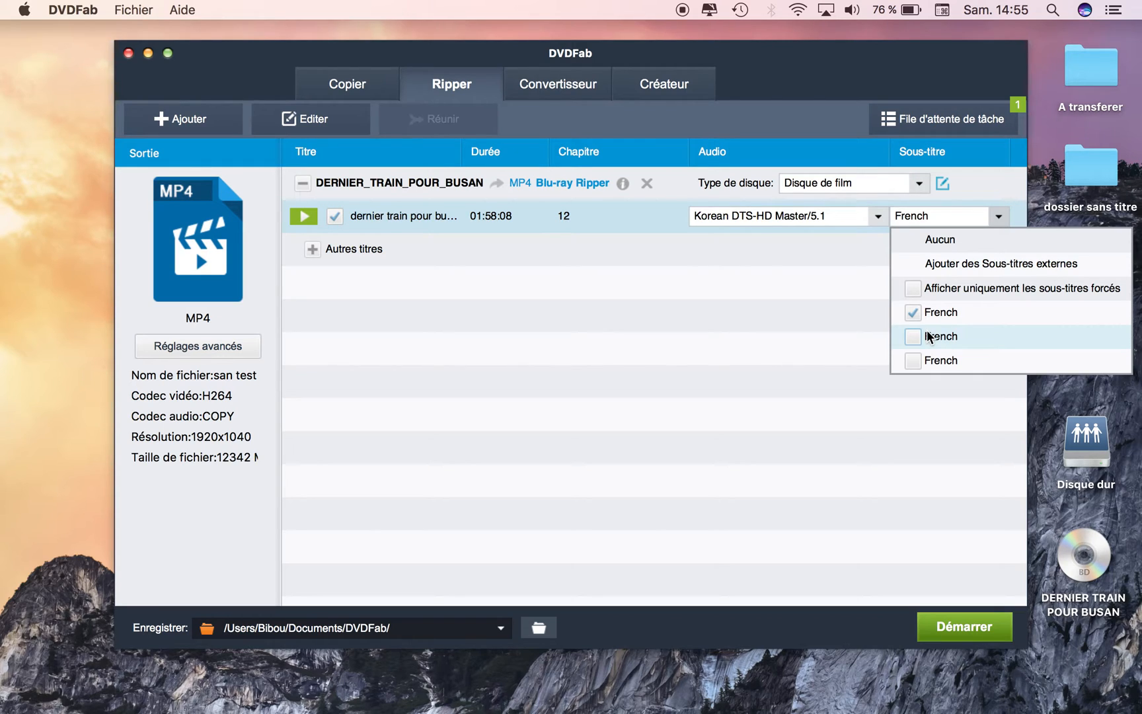
{"action": "left_click", "coordinate": [918, 313]}
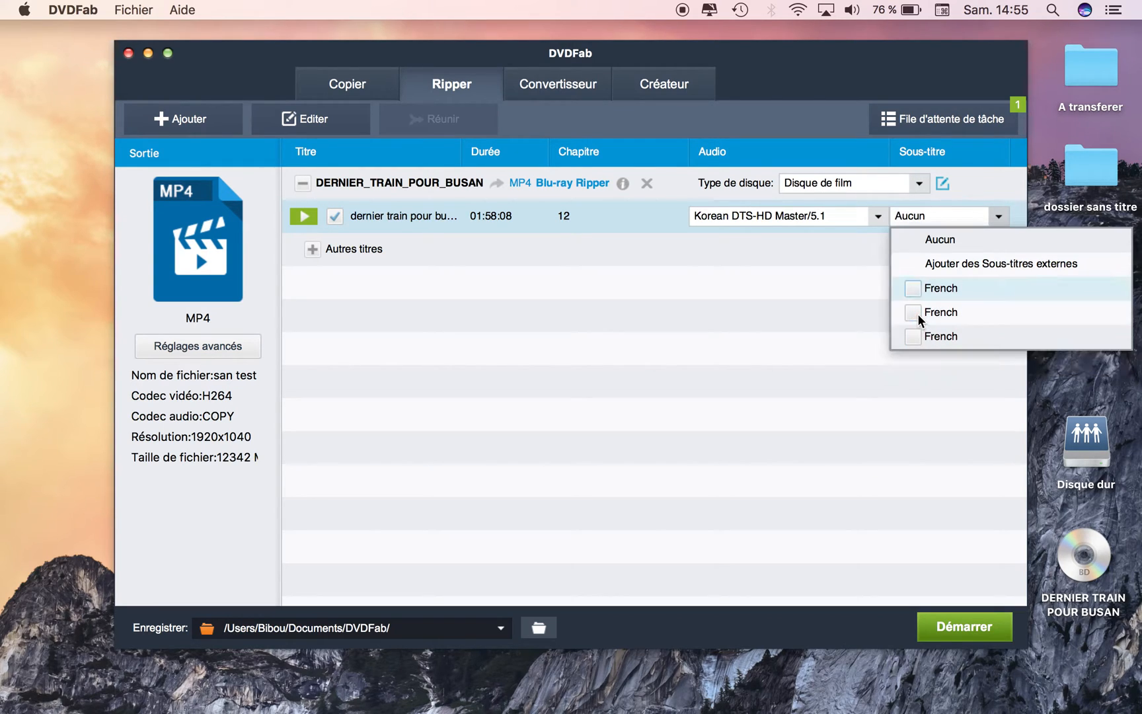
{"action": "left_click", "coordinate": [912, 289]}
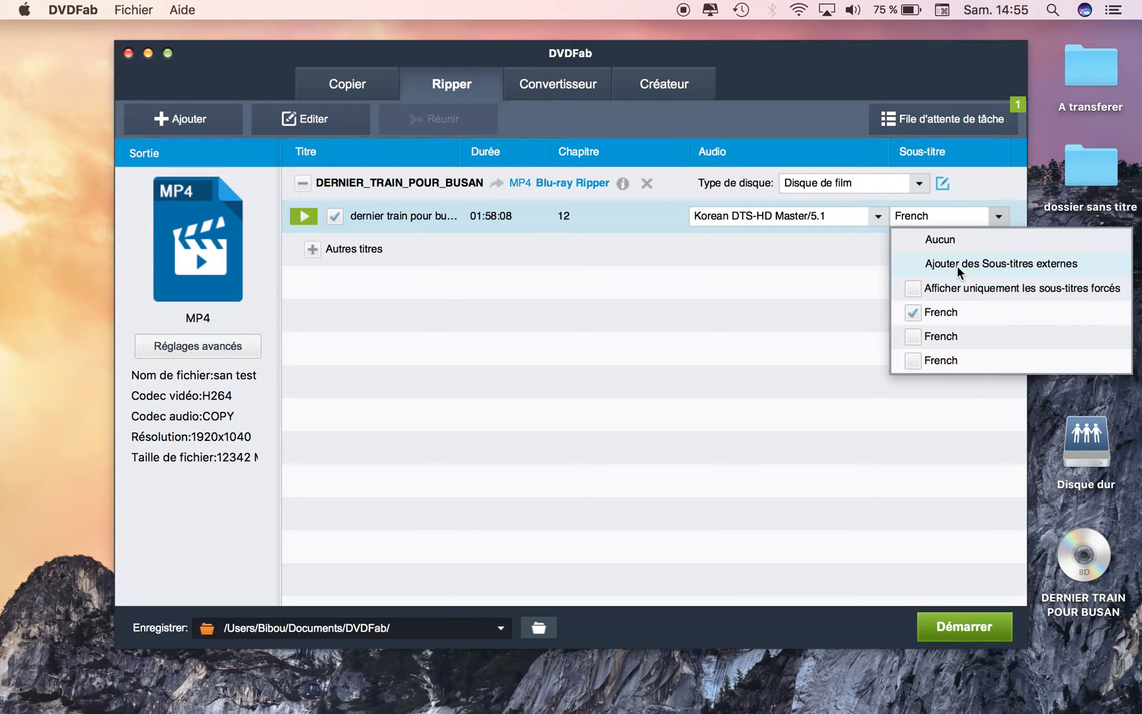
{"action": "left_click", "coordinate": [806, 312]}
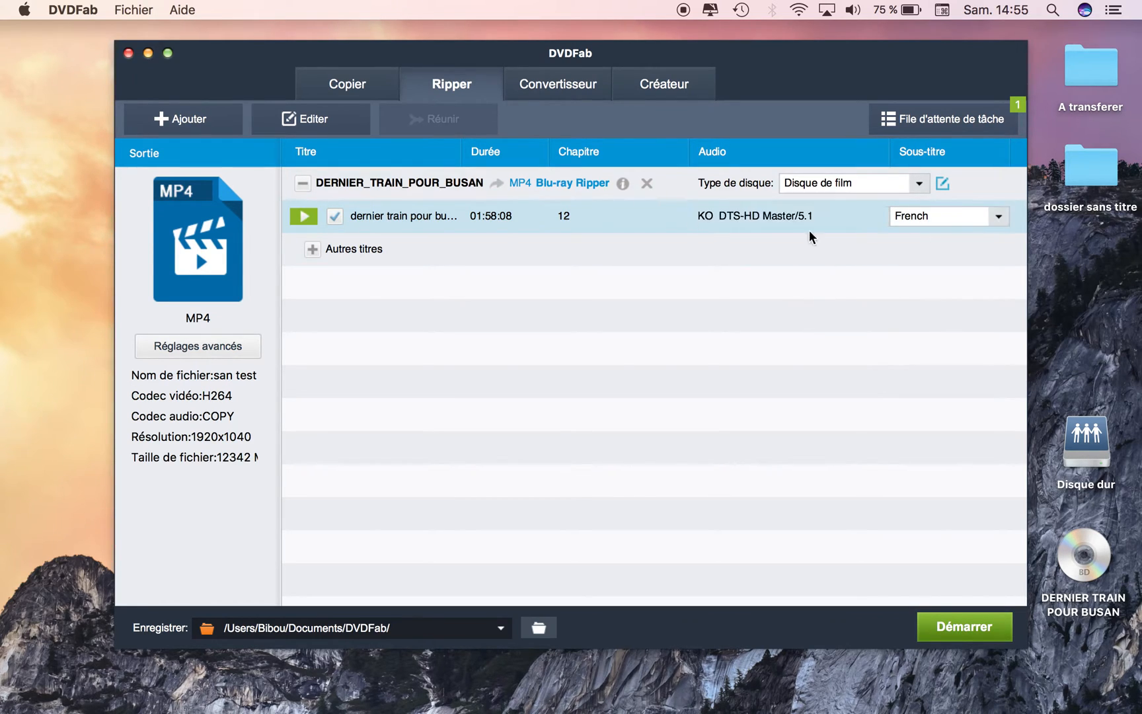
Step: Open the MP4 profile's advanced settings and toggle the Copier vidéo option on and back off
{"action": "left_click", "coordinate": [195, 347]}
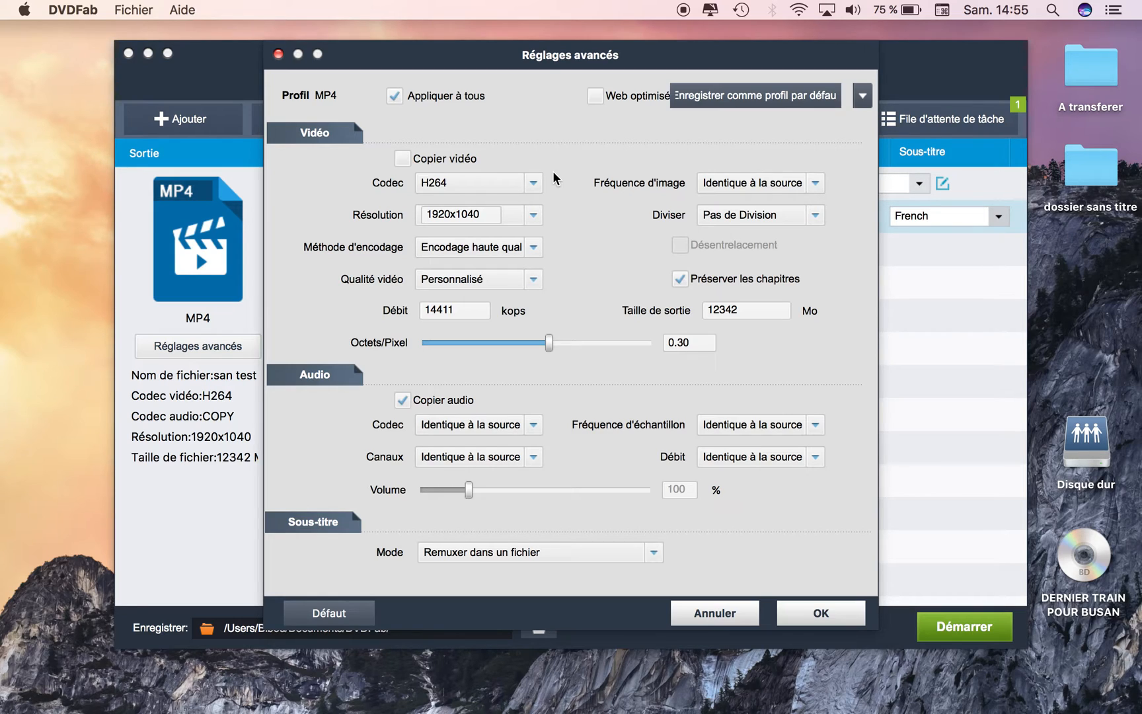
{"action": "left_click", "coordinate": [452, 160]}
{"action": "left_click", "coordinate": [451, 160]}
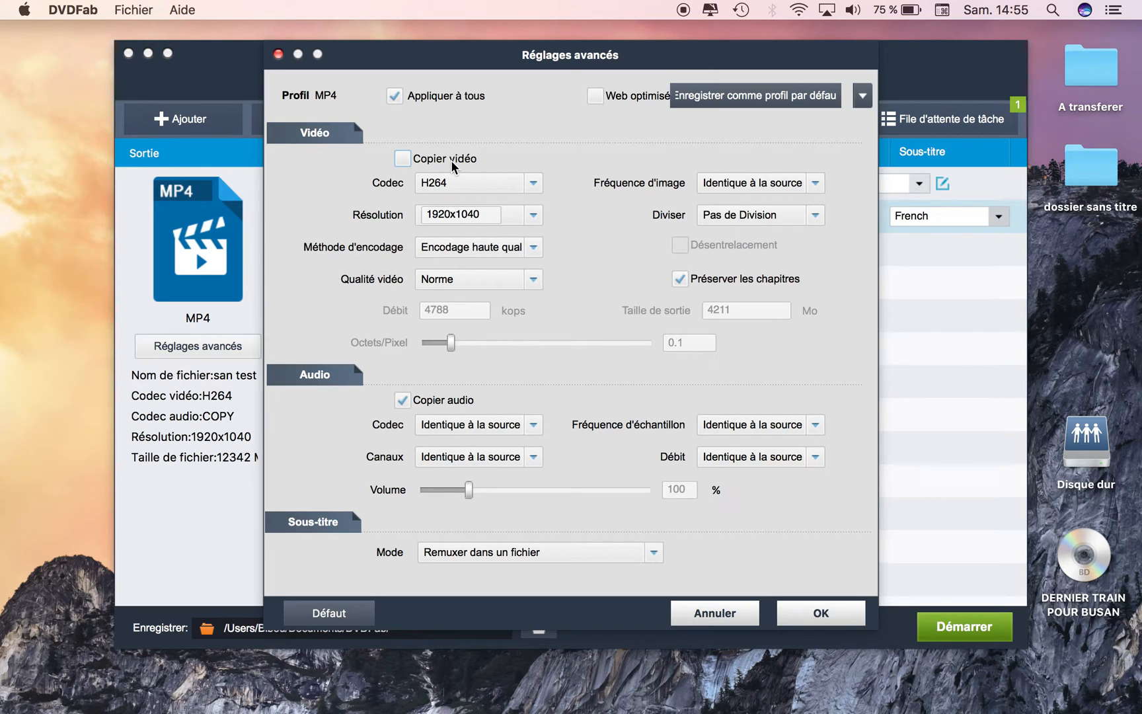
Step: Choose the H264 video codec and the high-quality two-pass encoding method, keeping the resolution at 1920x1040
{"action": "left_click", "coordinate": [473, 182]}
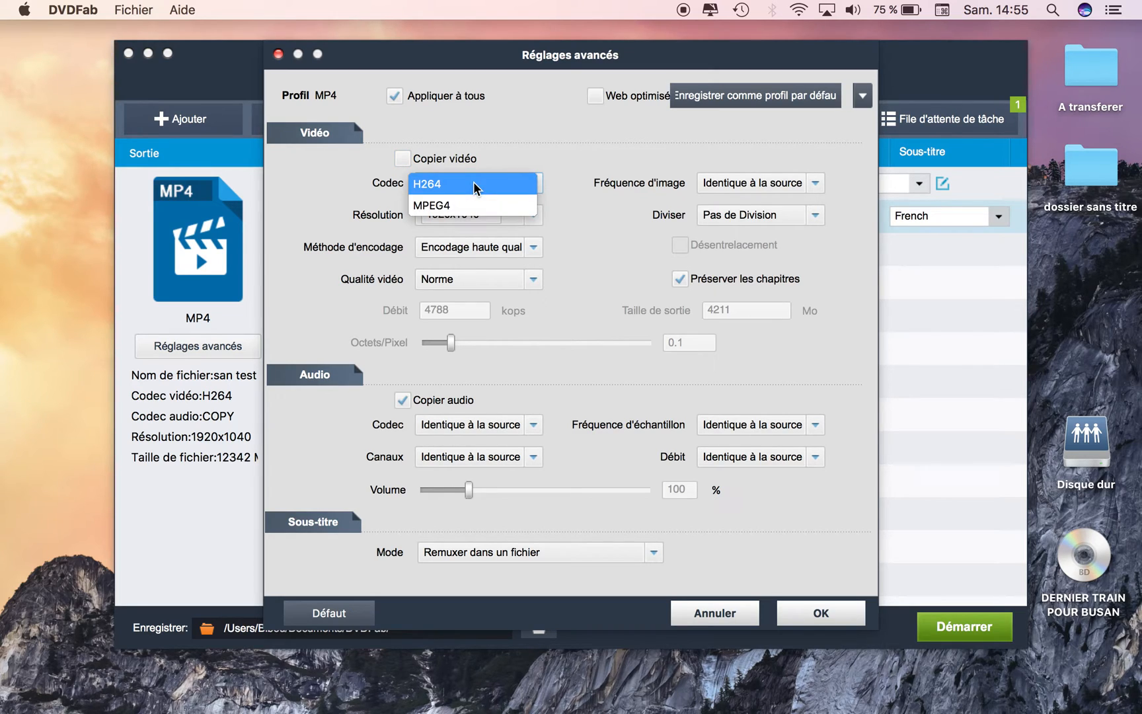
{"action": "left_click", "coordinate": [474, 182]}
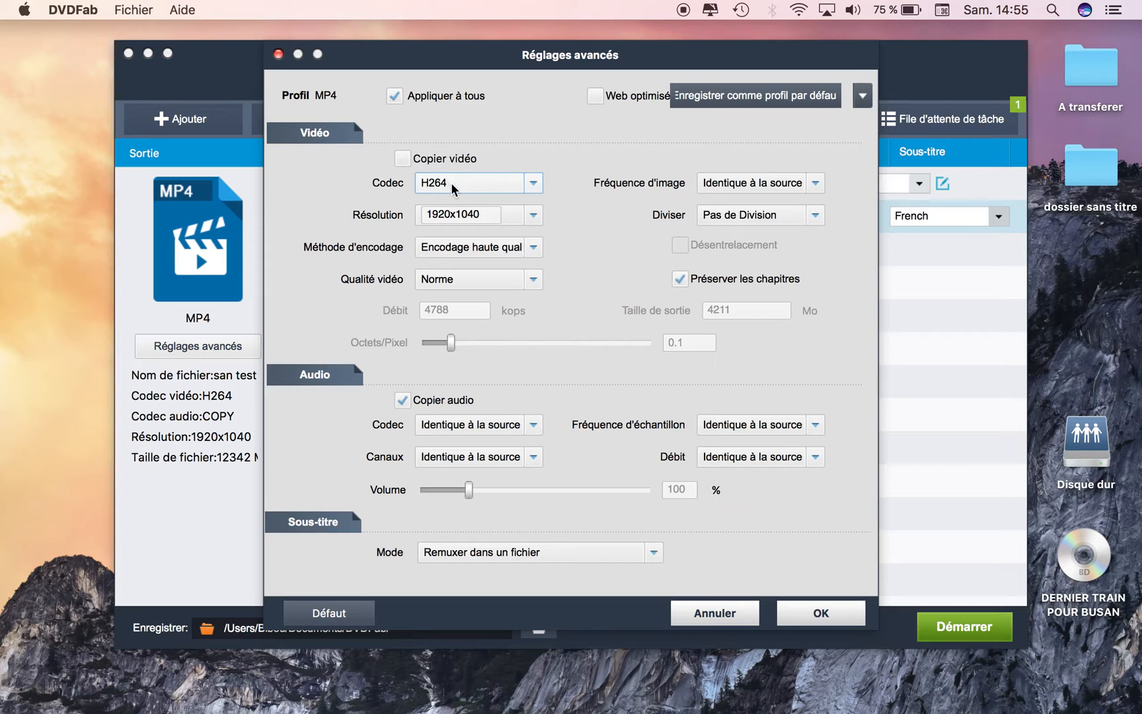
{"action": "left_click", "coordinate": [534, 219]}
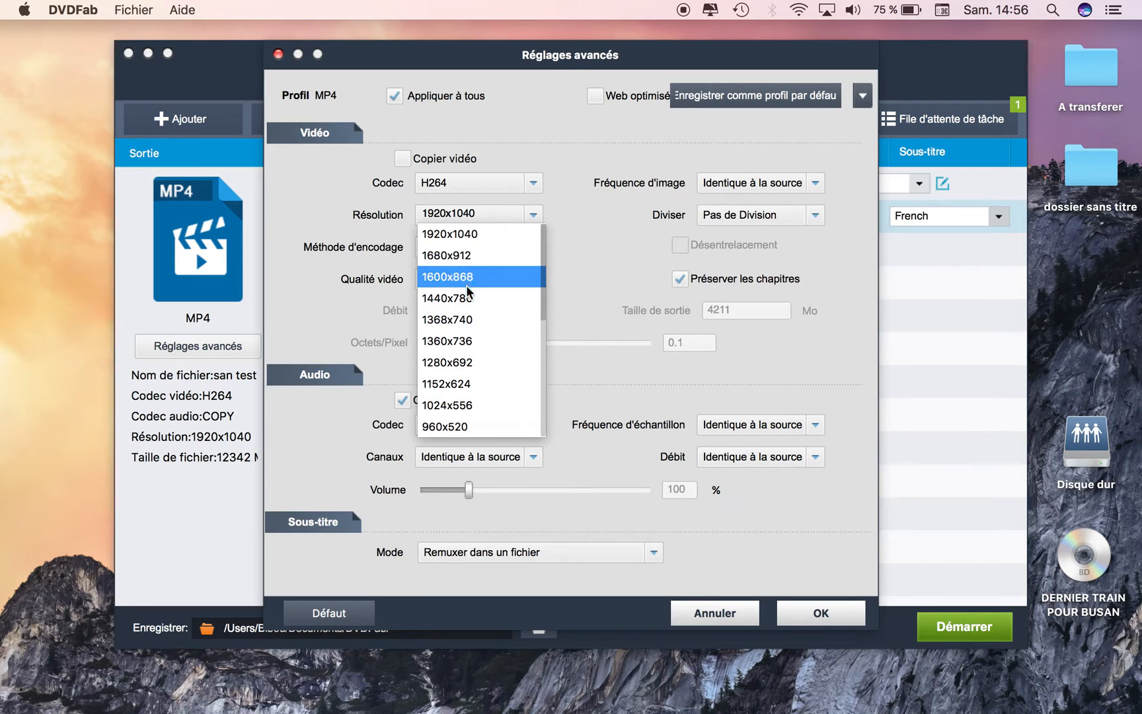
{"action": "left_click", "coordinate": [577, 220]}
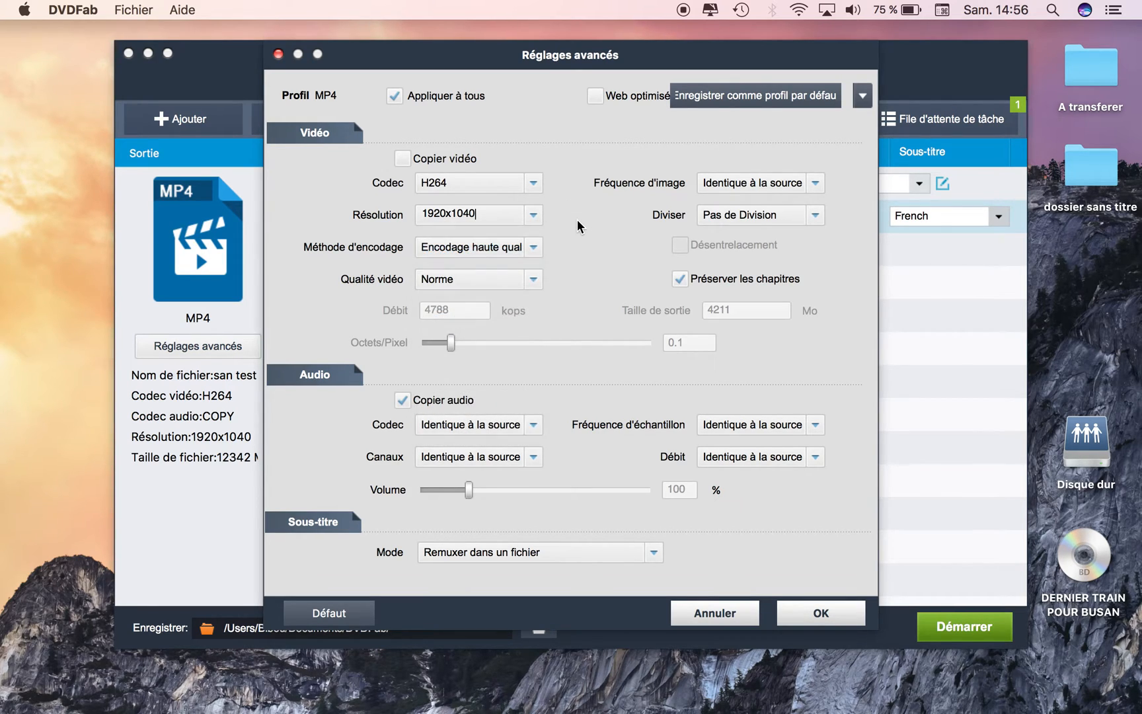
{"action": "left_click", "coordinate": [522, 247]}
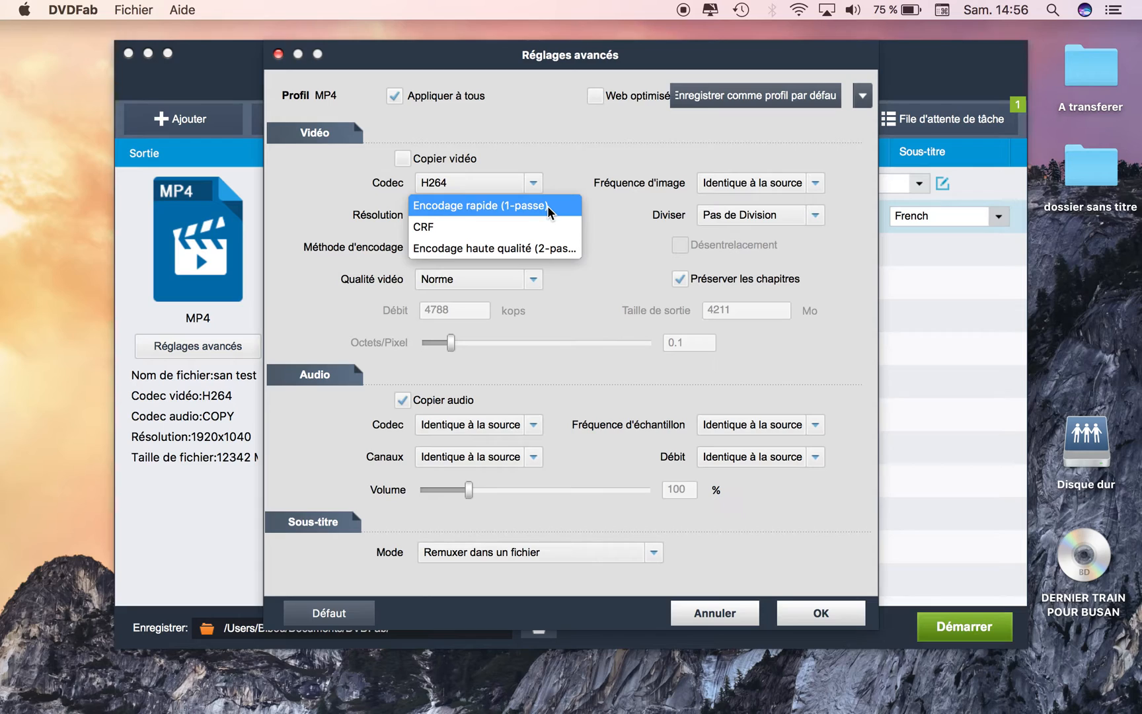
{"action": "left_click", "coordinate": [503, 249]}
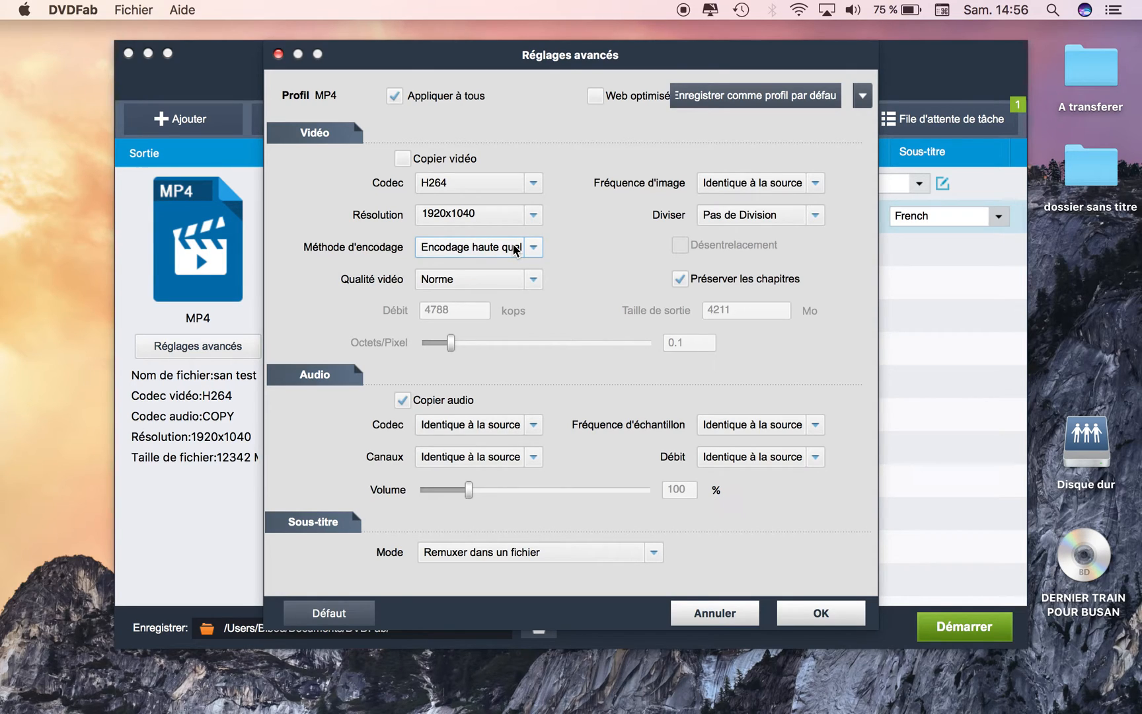
Step: Set the video quality to Personnalisé and the video bitrate to 2100 kbps
{"action": "left_click", "coordinate": [474, 276]}
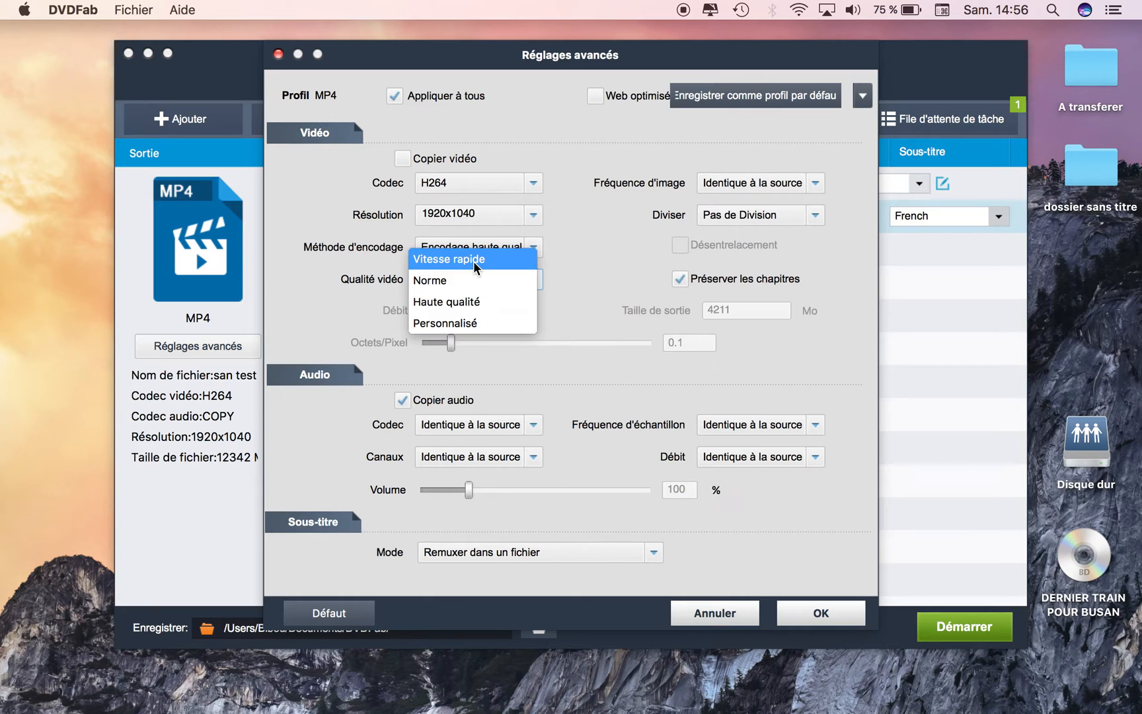
{"action": "left_click", "coordinate": [451, 324]}
{"action": "left_click", "coordinate": [466, 309]}
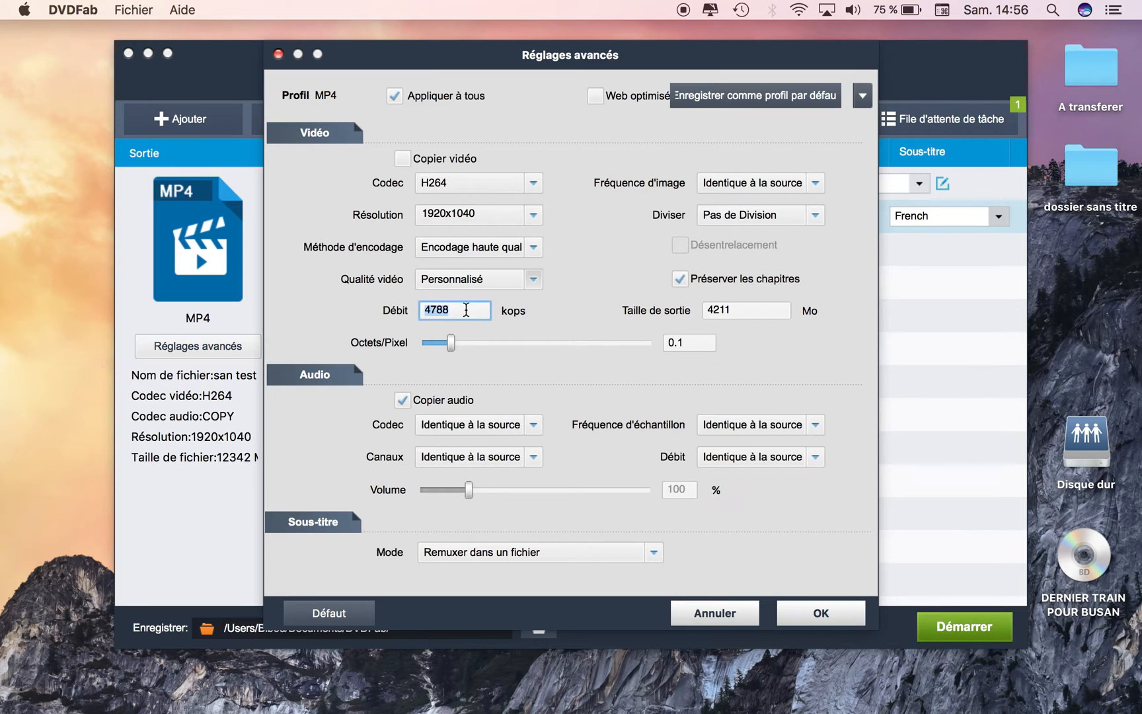
{"action": "type", "text": "2100"}
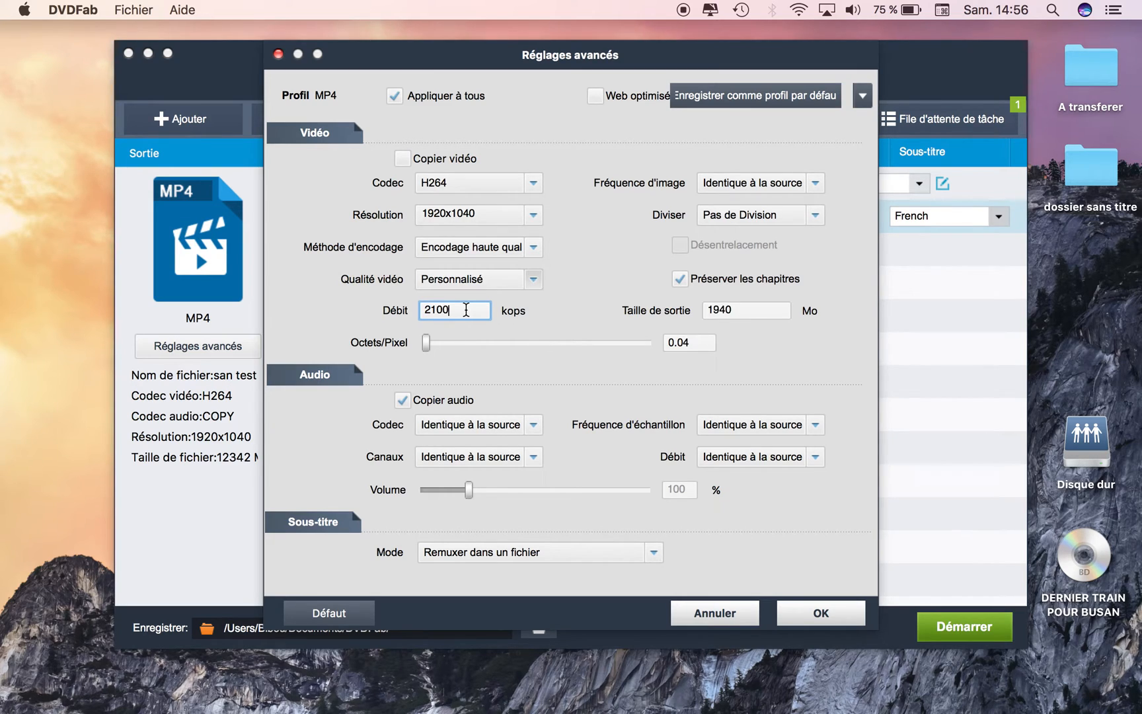
Step: Set the video bitrate to 11000 kbps, keeping the frame rate at Identique à la source
{"action": "key", "text": "BackSpace"}
{"action": "key", "text": "BackSpace"}
{"action": "key", "text": "BackSpace"}
{"action": "key", "text": "BackSpace"}
{"action": "type", "text": "21"}
{"action": "key", "text": "BackSpace"}
{"action": "key", "text": "BackSpace"}
{"action": "left_click", "coordinate": [572, 308]}
{"action": "left_click", "coordinate": [445, 315]}
{"action": "type", "text": "11000"}
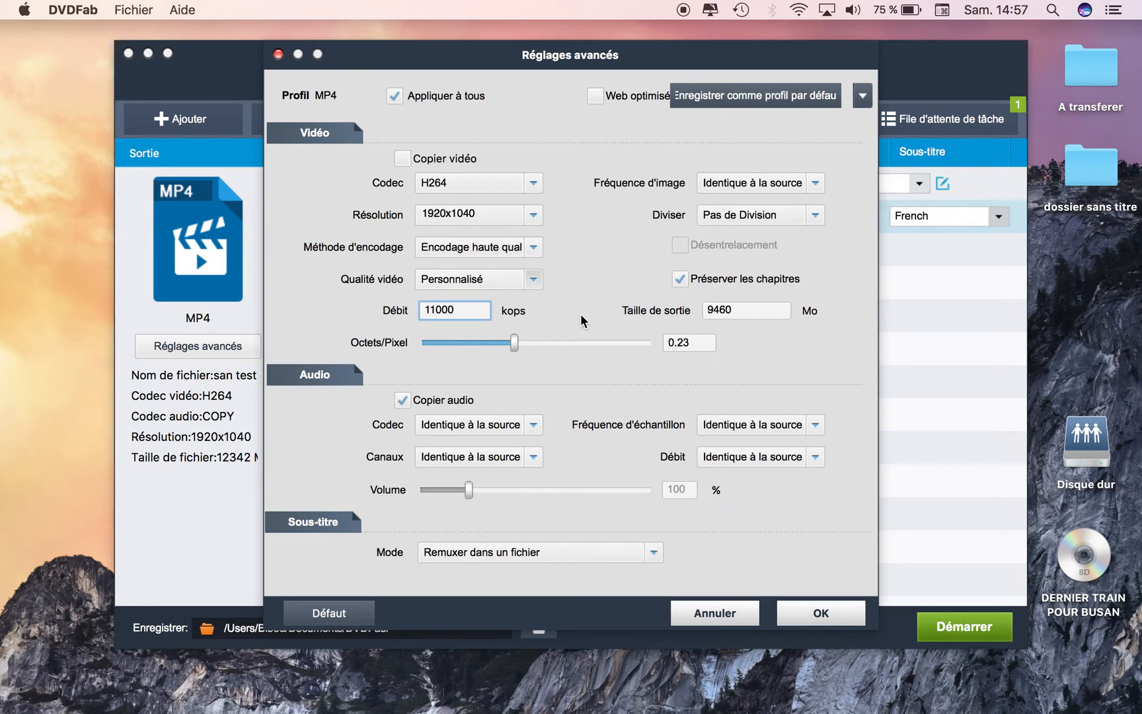
{"action": "left_click", "coordinate": [739, 188]}
{"action": "left_click", "coordinate": [739, 186]}
{"action": "left_click", "coordinate": [487, 309]}
Step: Turn off Copier audio and choose the AC3 audio codec, keeping the channels at Multicanal 5.1
{"action": "left_click", "coordinate": [401, 398]}
{"action": "left_click", "coordinate": [402, 399]}
{"action": "left_click", "coordinate": [402, 400]}
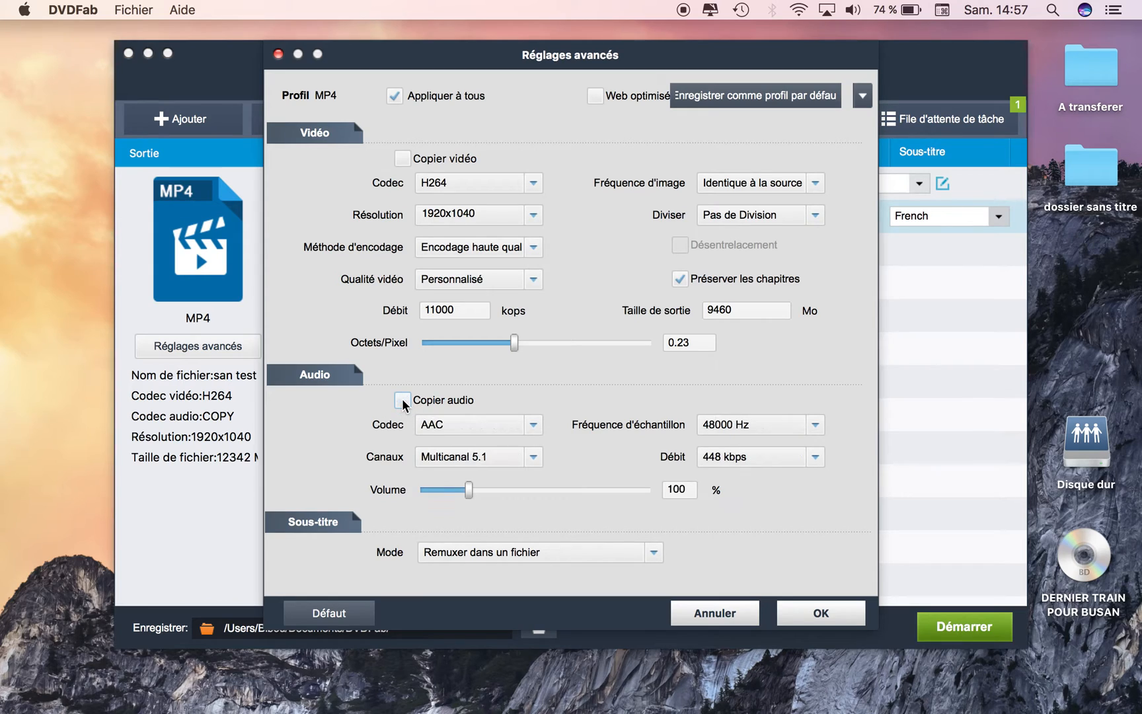
{"action": "left_click", "coordinate": [432, 418]}
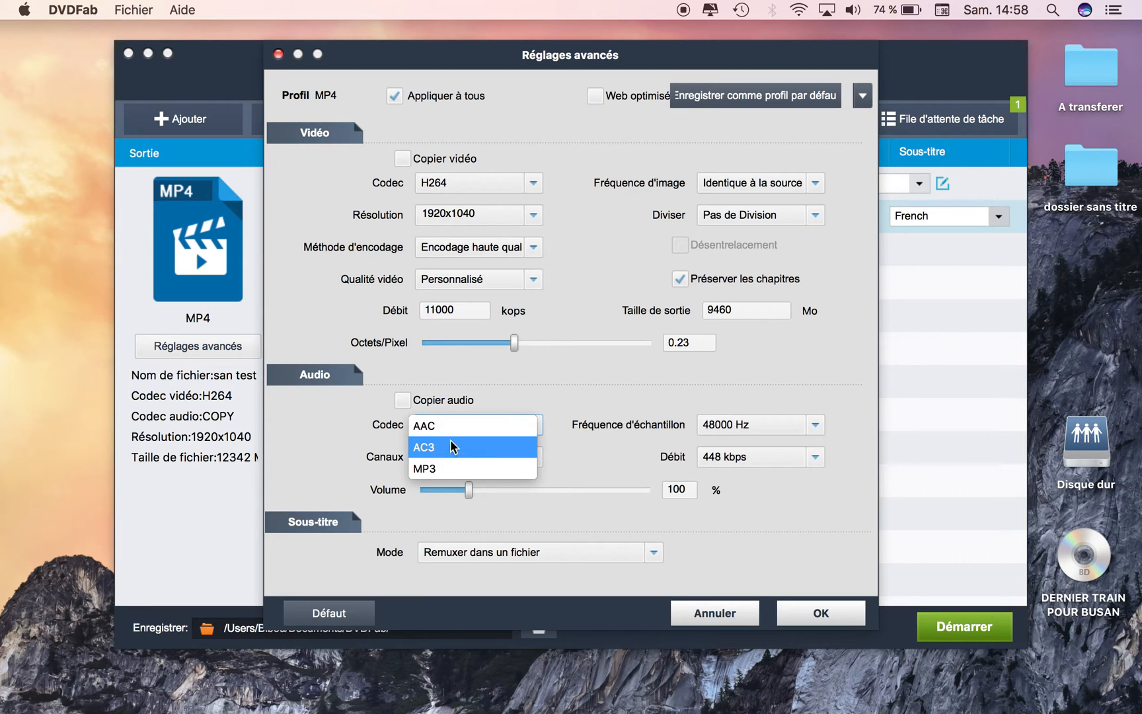
{"action": "left_click", "coordinate": [451, 443]}
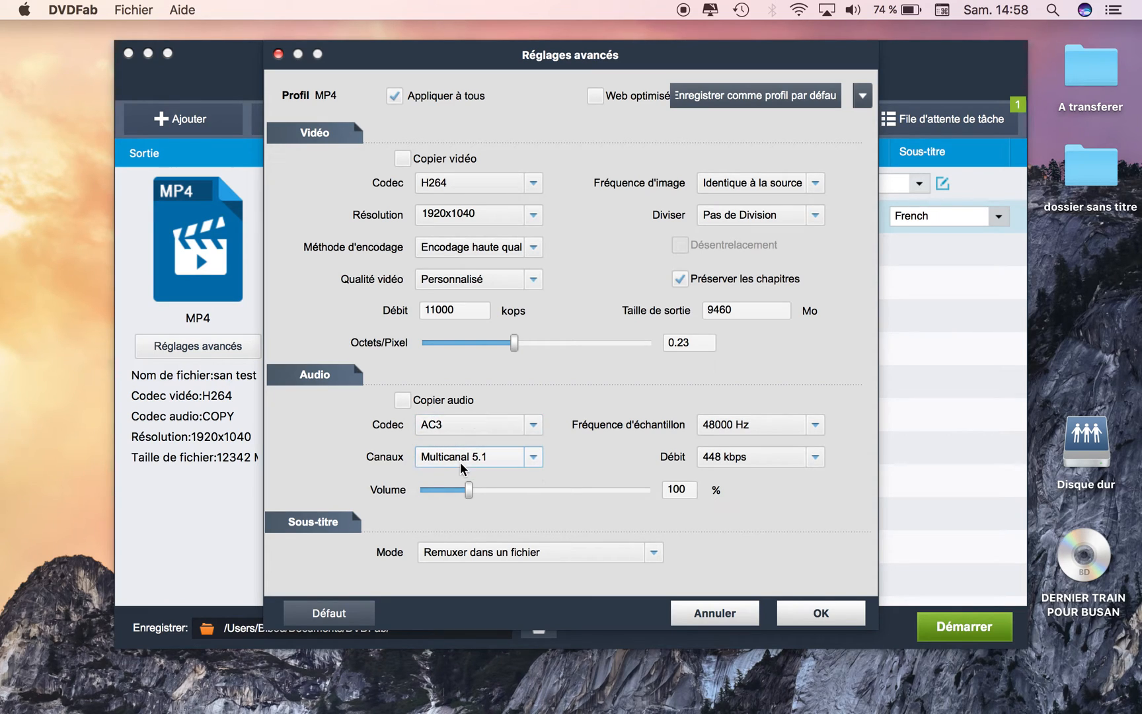
{"action": "left_click", "coordinate": [459, 462]}
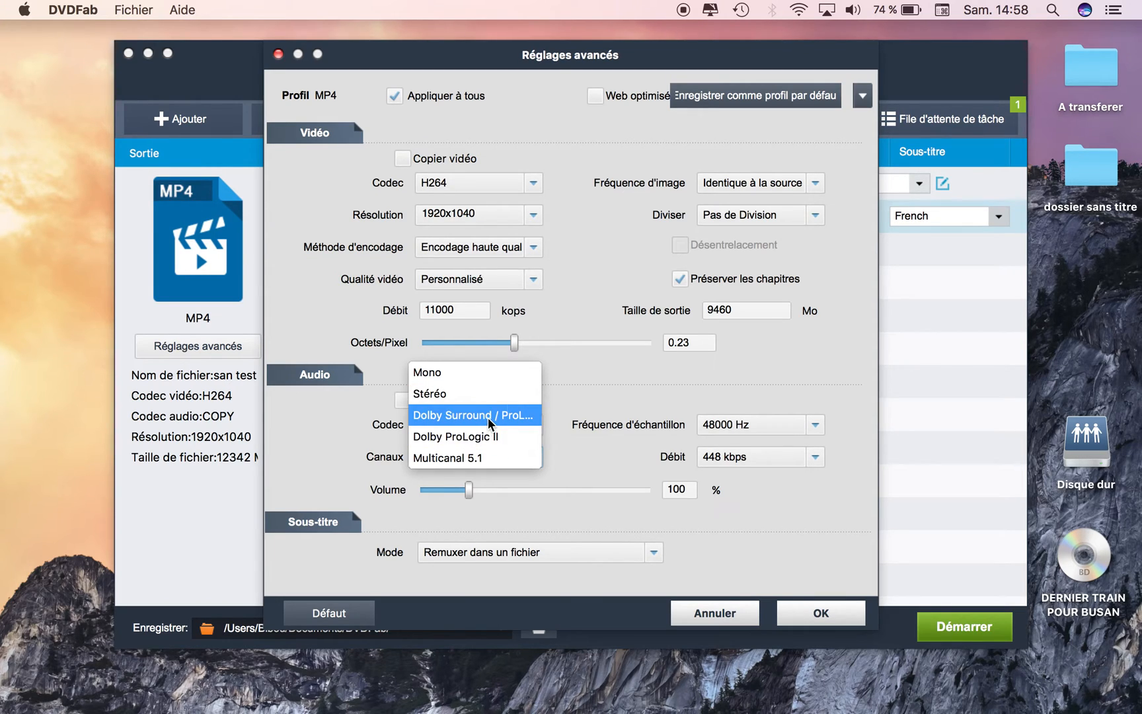
{"action": "left_click", "coordinate": [583, 388]}
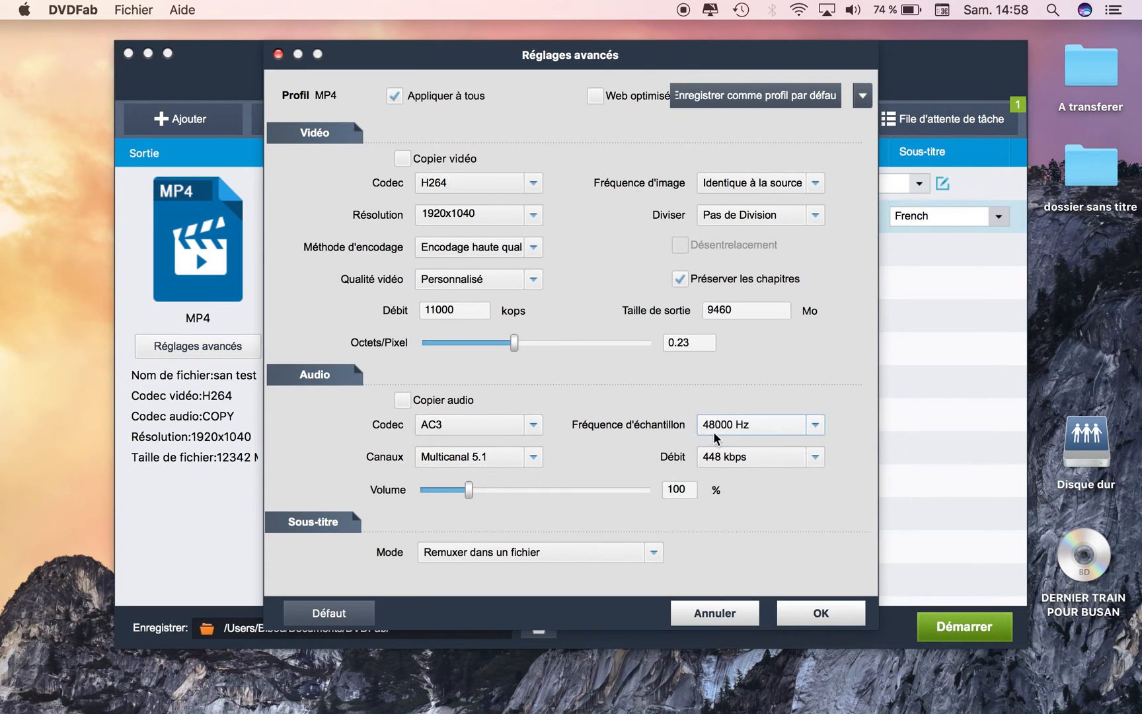
Step: Set the audio bitrate to 640 kbps, keeping the sampling rate at 48000 Hz
{"action": "left_click", "coordinate": [737, 428]}
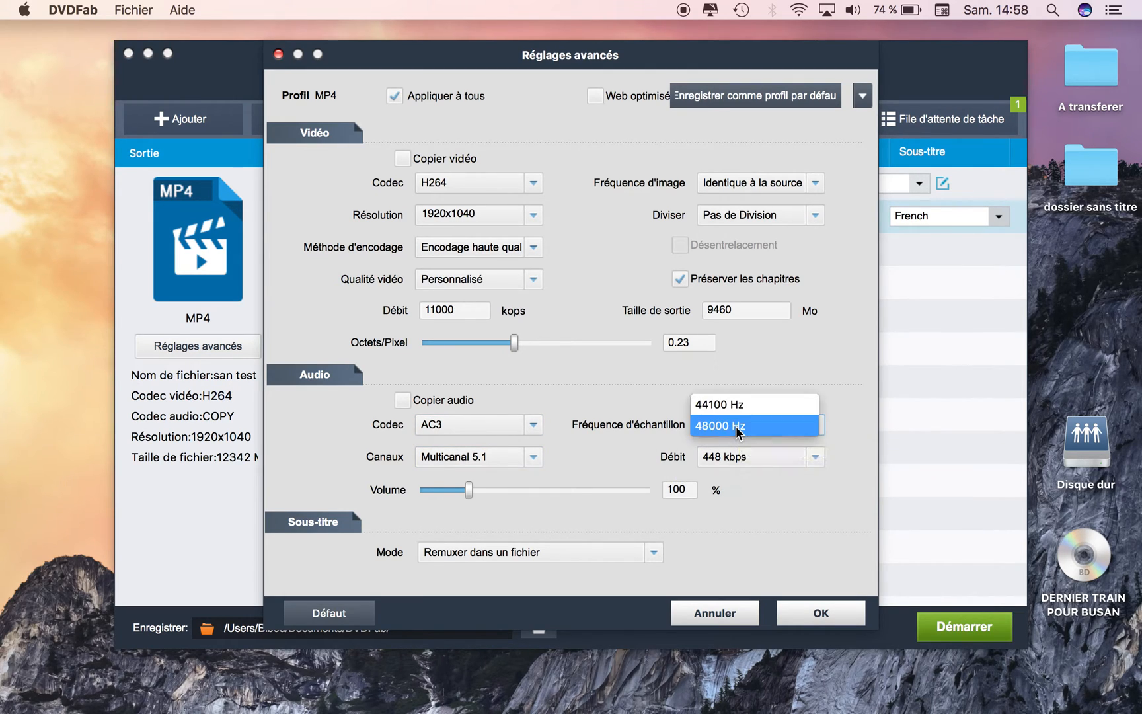
{"action": "left_click", "coordinate": [817, 385]}
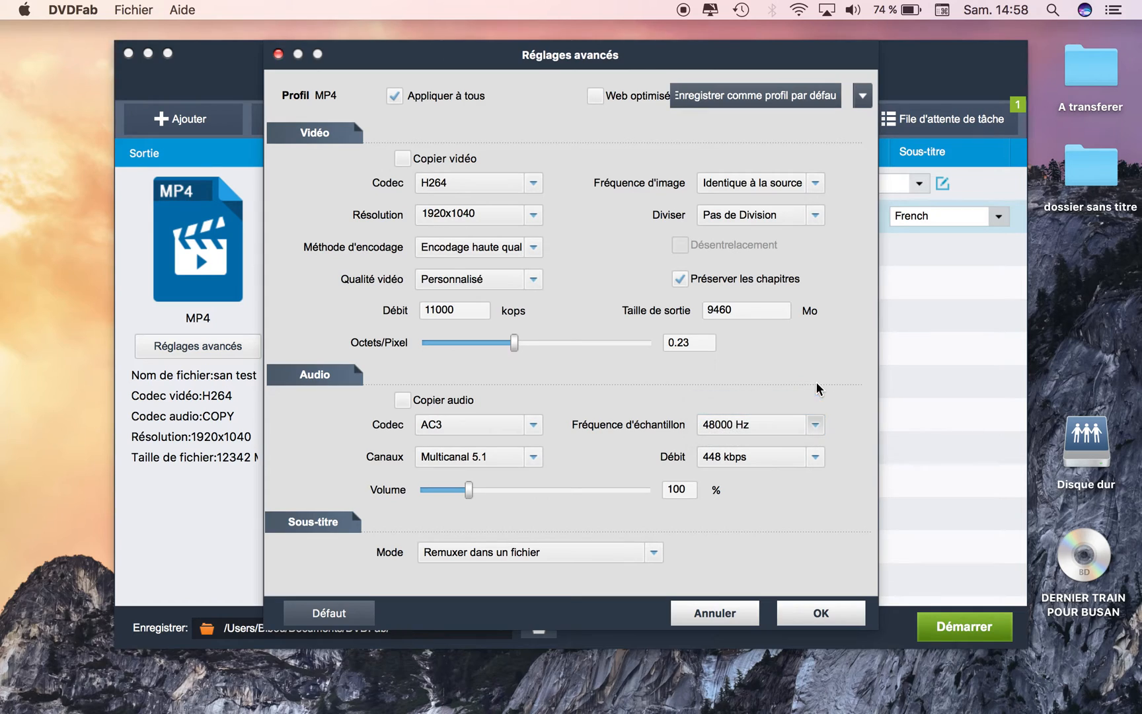
{"action": "left_click", "coordinate": [744, 428]}
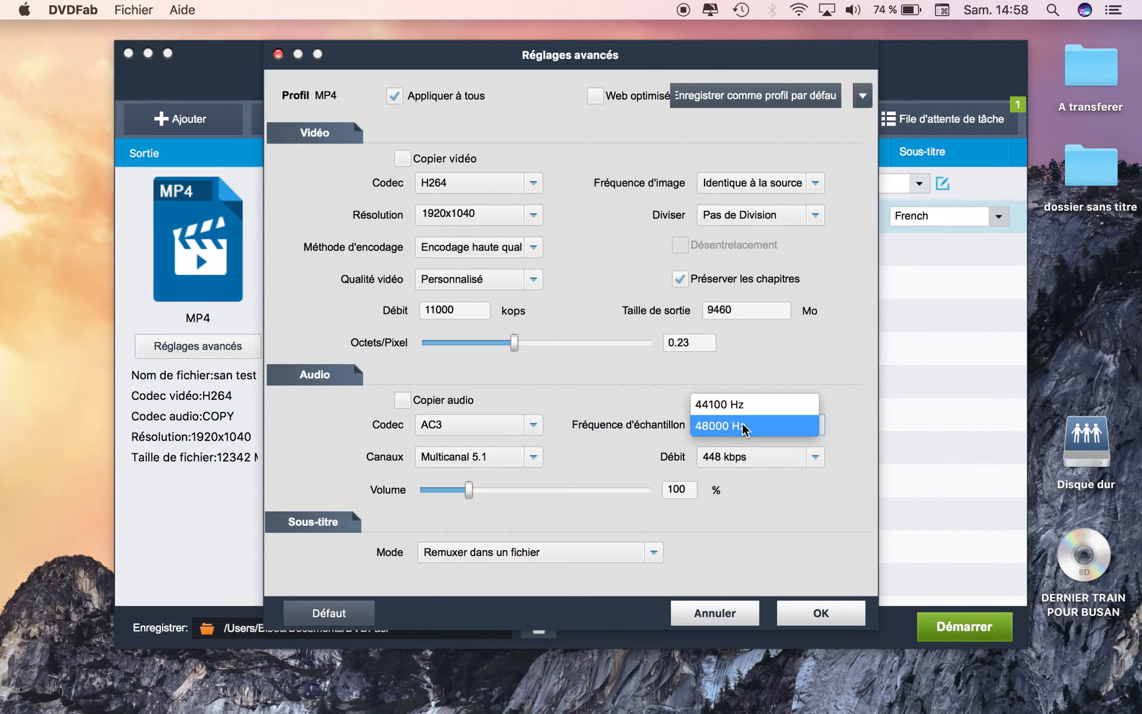
{"action": "left_click", "coordinate": [777, 366]}
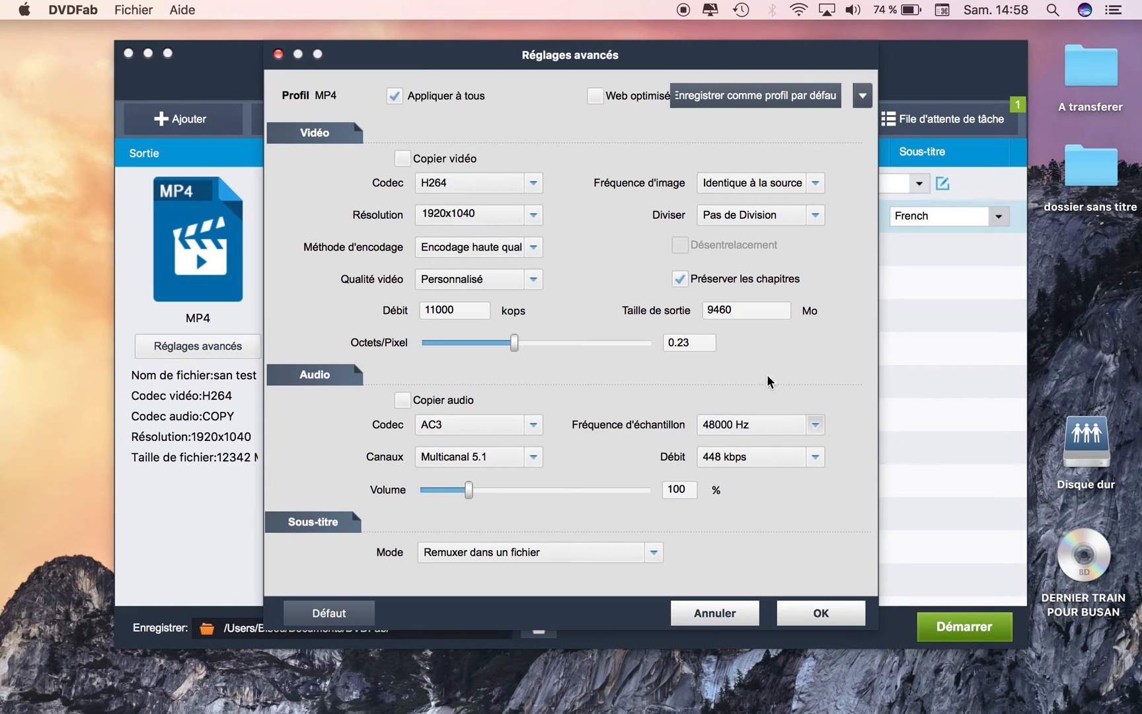
{"action": "left_click", "coordinate": [731, 462]}
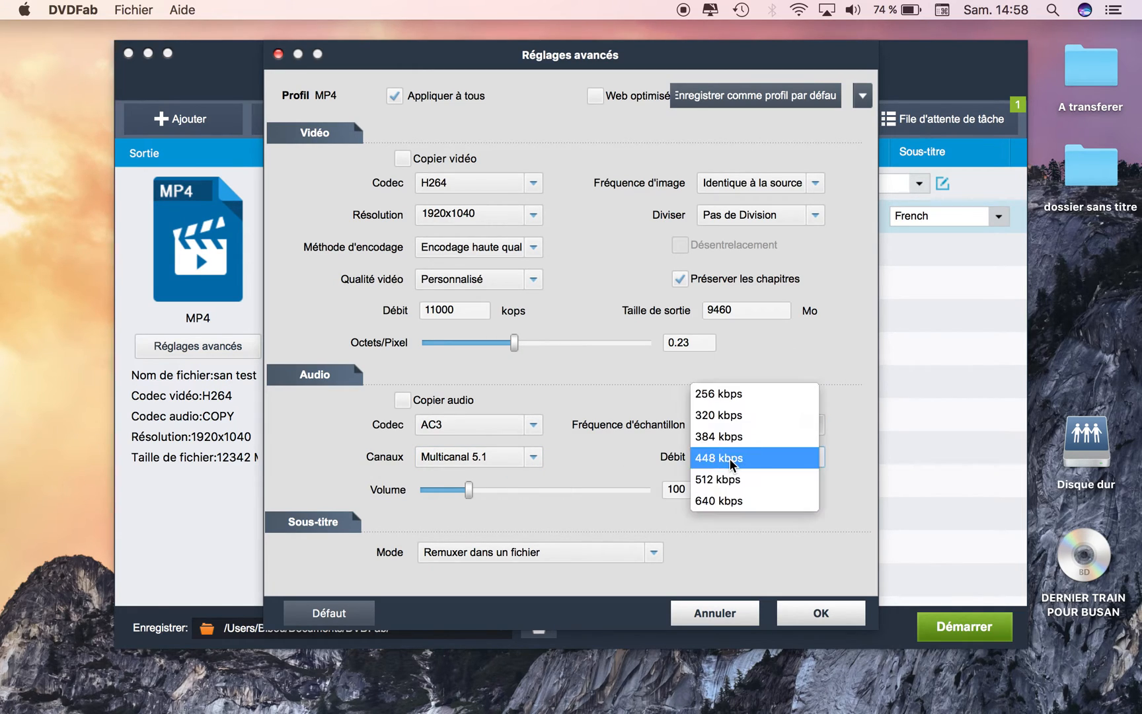
{"action": "left_click", "coordinate": [728, 502]}
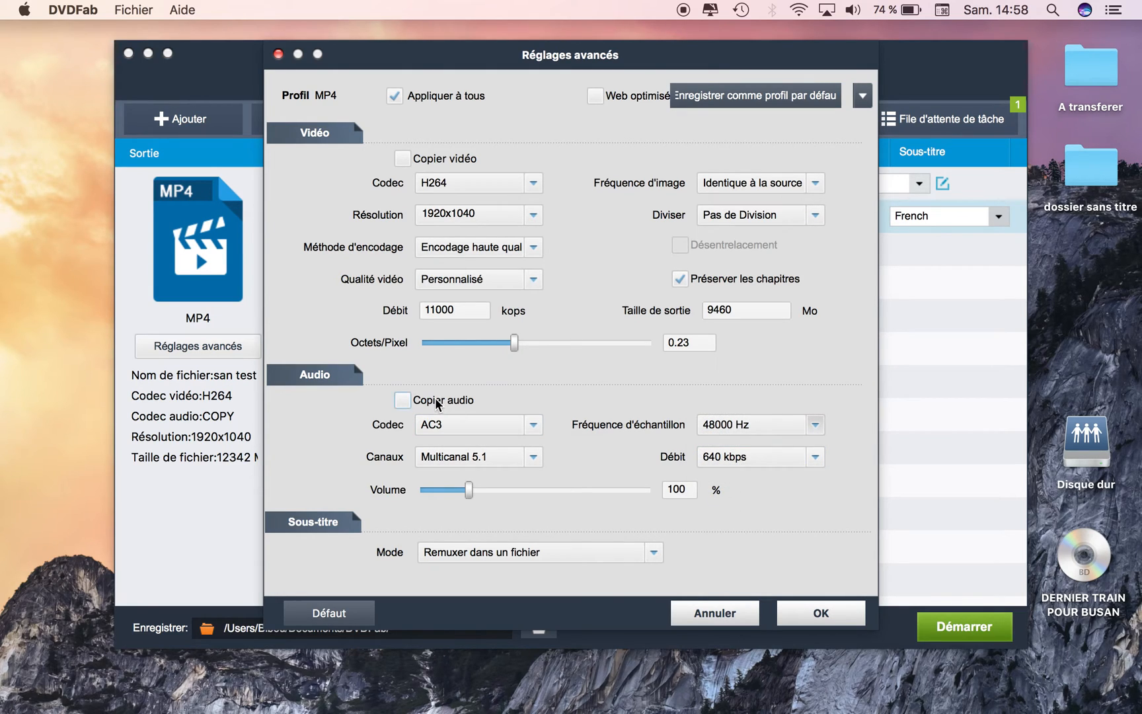
Step: Turn Copier audio back on, switching it off once in between to try the volume slider
{"action": "left_click", "coordinate": [403, 400]}
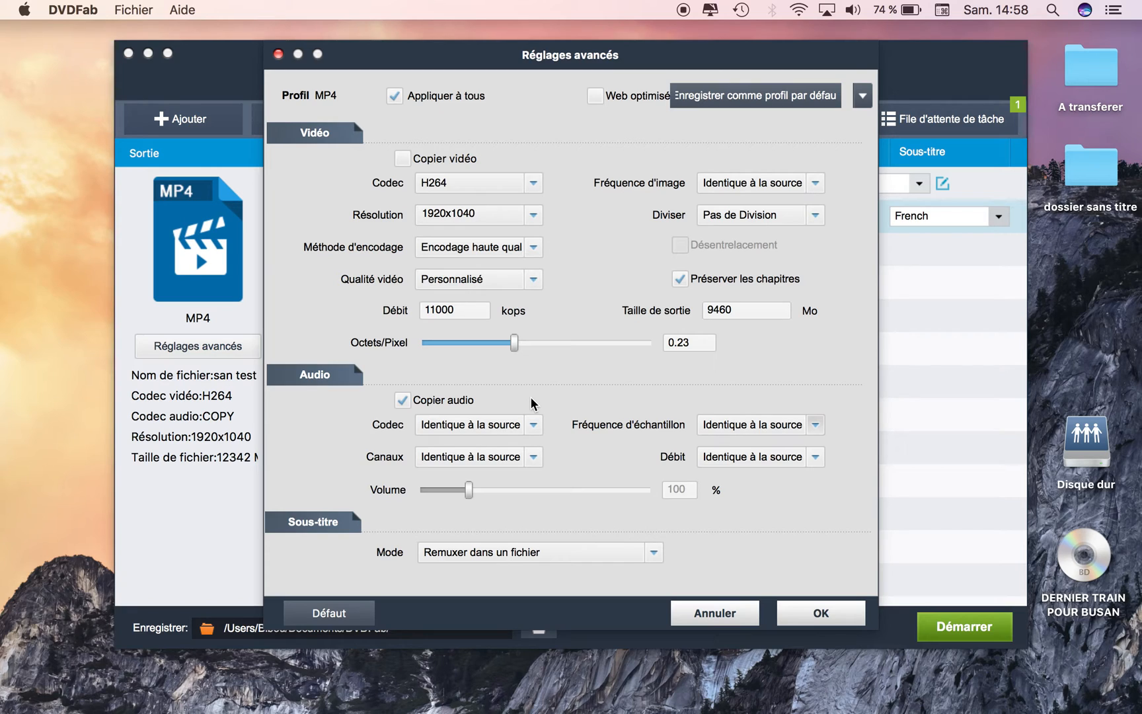
{"action": "left_click", "coordinate": [470, 492]}
{"action": "left_click", "coordinate": [443, 406]}
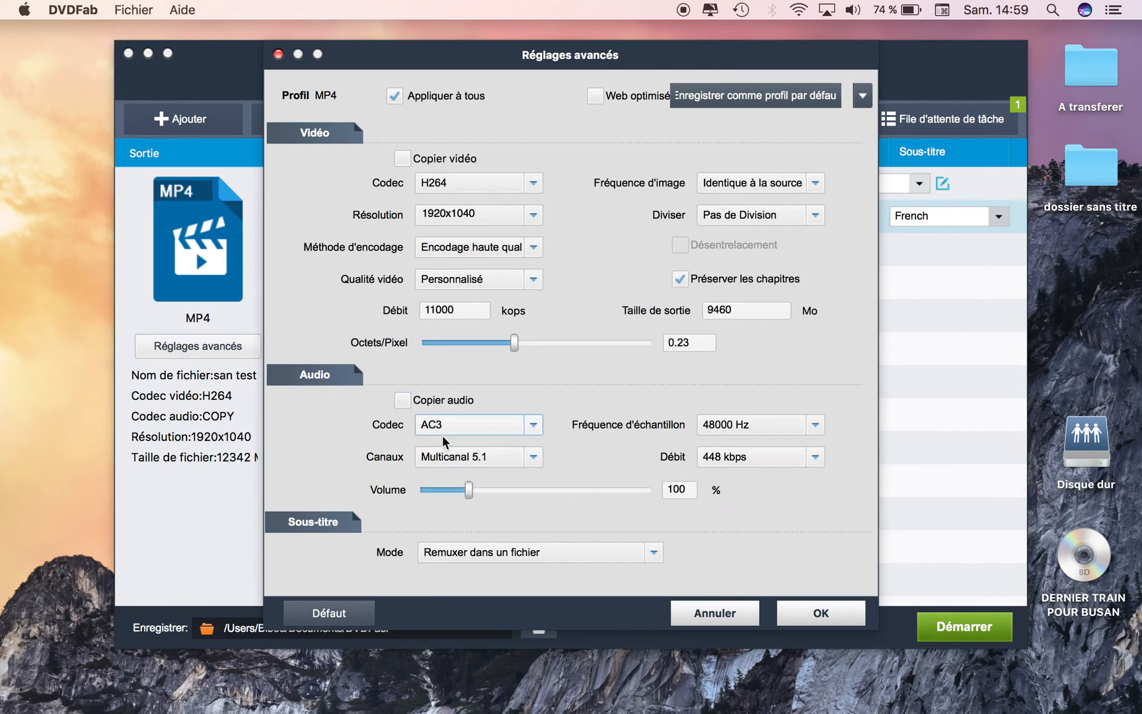
{"action": "mouse_move", "coordinate": [468, 491]}
{"action": "left_mouse_down"}
{"action": "mouse_move", "coordinate": [504, 501]}
{"action": "mouse_move", "coordinate": [488, 498]}
{"action": "left_mouse_up"}
{"action": "left_click", "coordinate": [444, 405]}
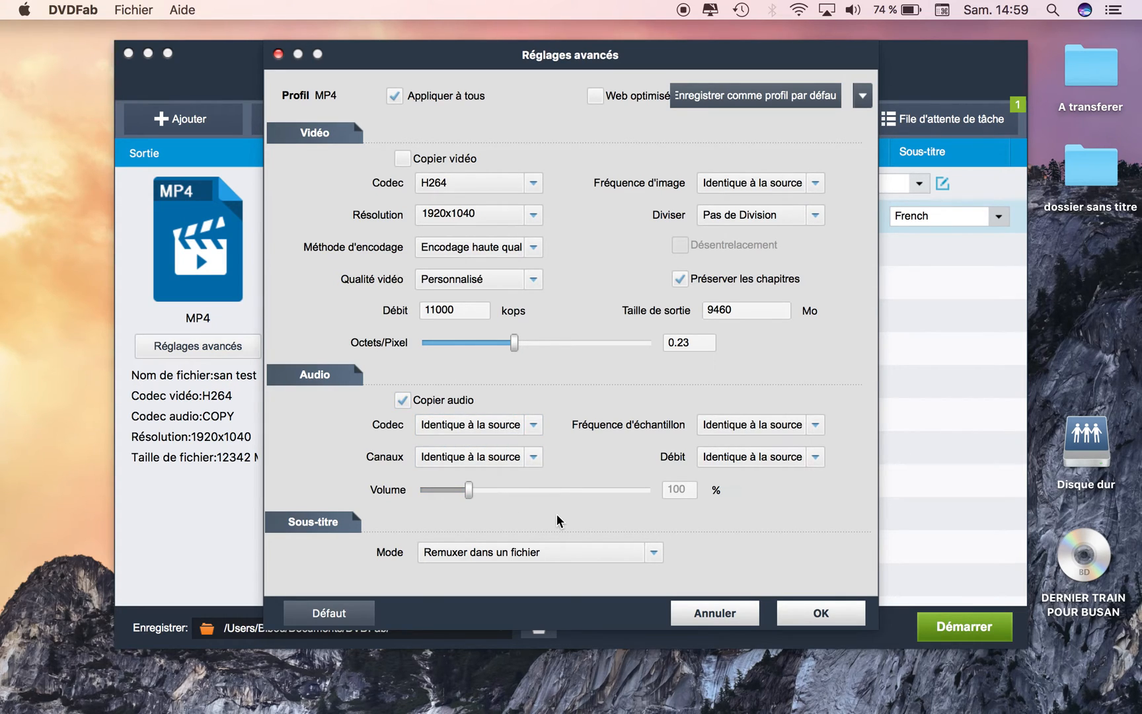
Step: Keep Remuxer dans un fichier as the subtitle mode and close the advanced settings without accepting them
{"action": "left_click", "coordinate": [511, 551]}
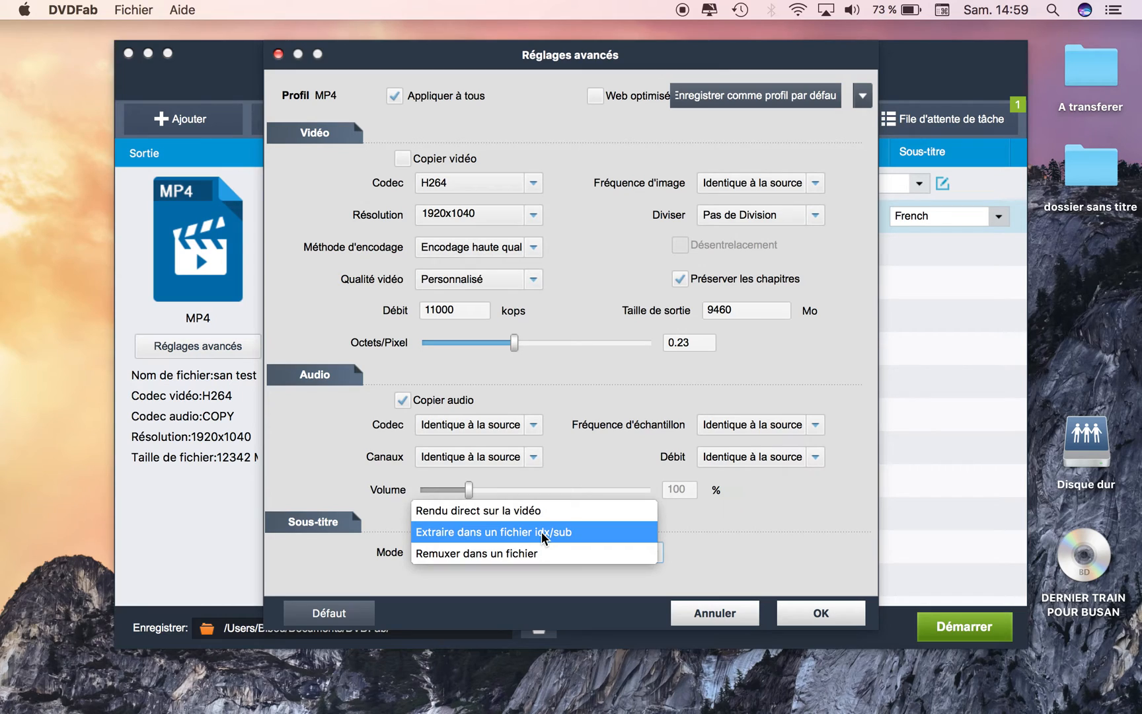
{"action": "left_click", "coordinate": [489, 555]}
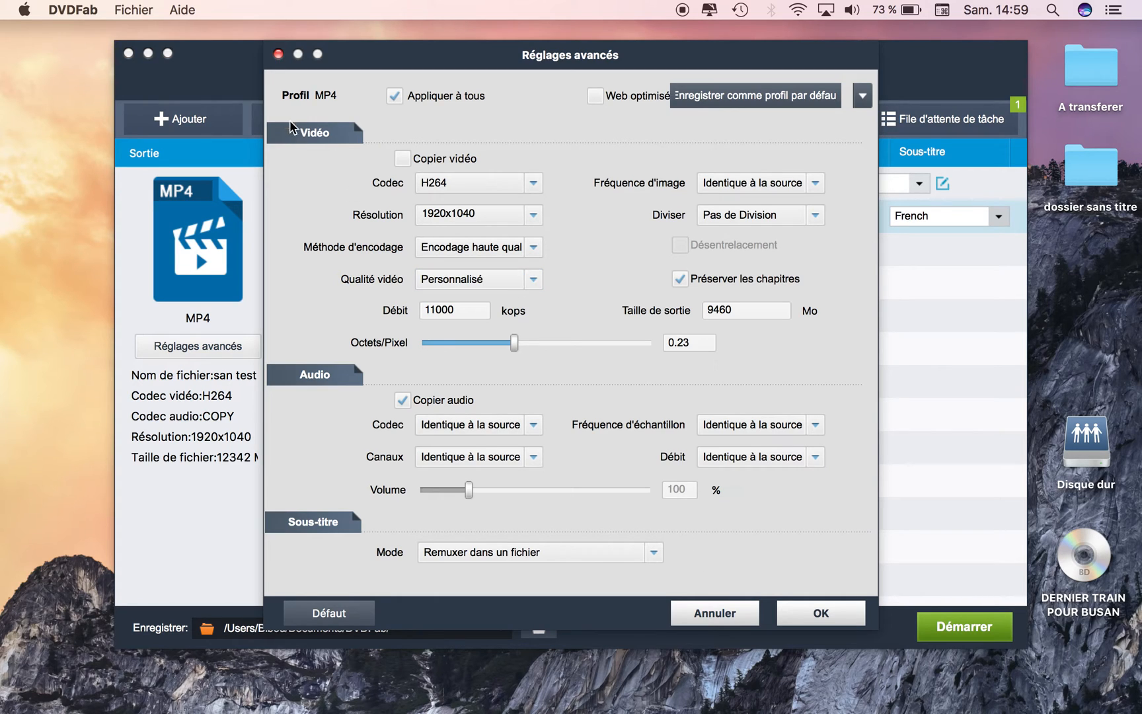
{"action": "left_click", "coordinate": [278, 54]}
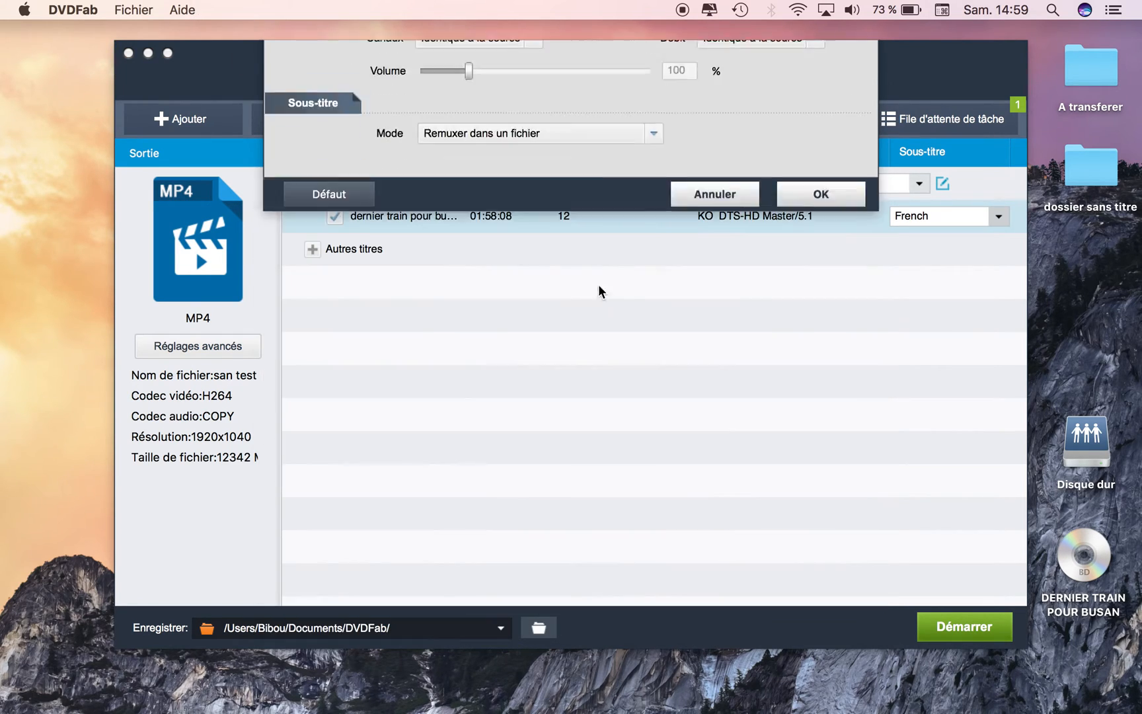
Step: Select the second and third French subtitle tracks for the title in addition to the first
{"action": "left_click", "coordinate": [928, 217]}
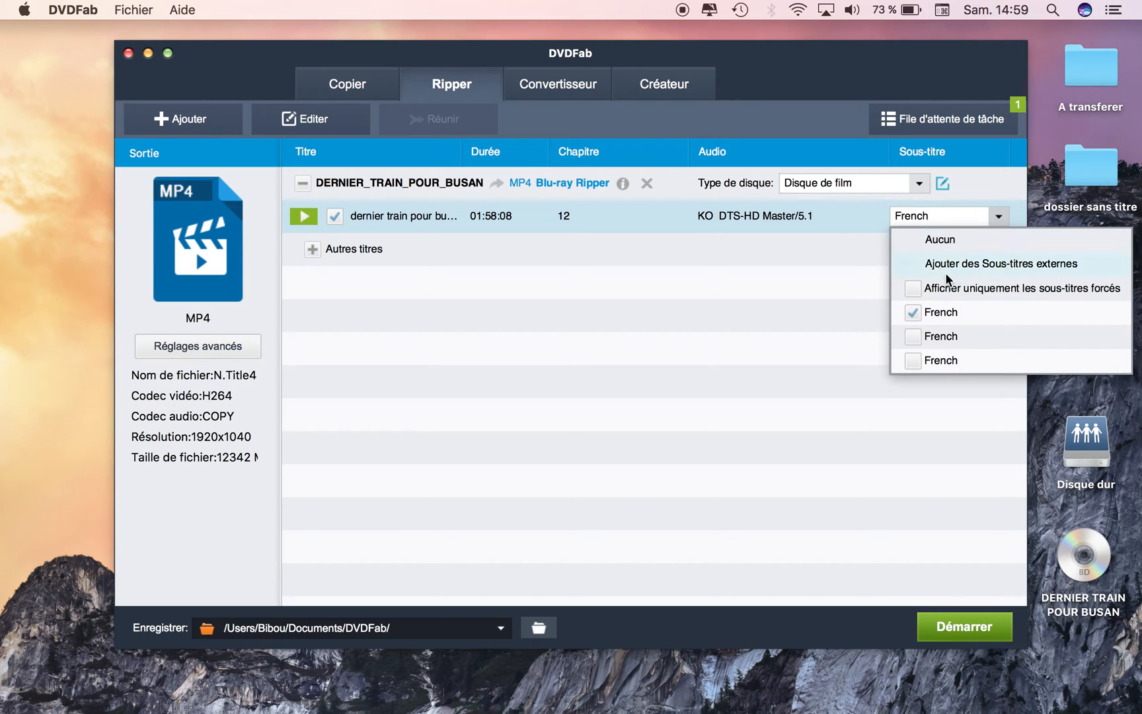
{"action": "left_click", "coordinate": [918, 336]}
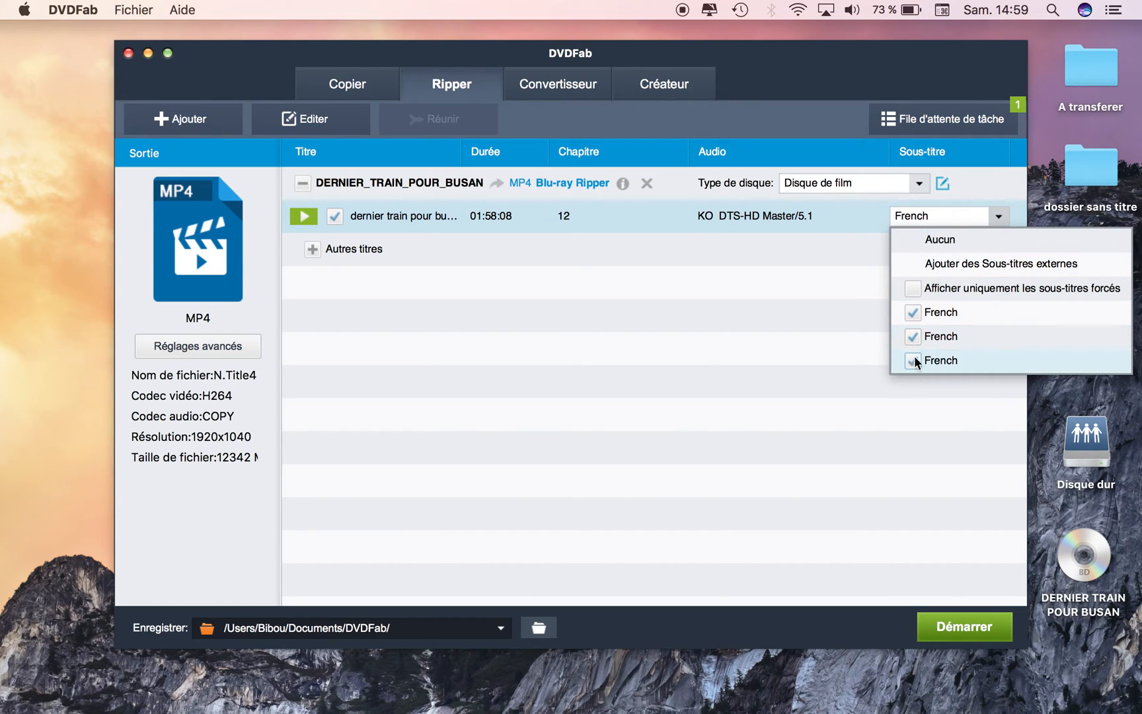
{"action": "left_click", "coordinate": [913, 361]}
{"action": "left_click", "coordinate": [860, 272]}
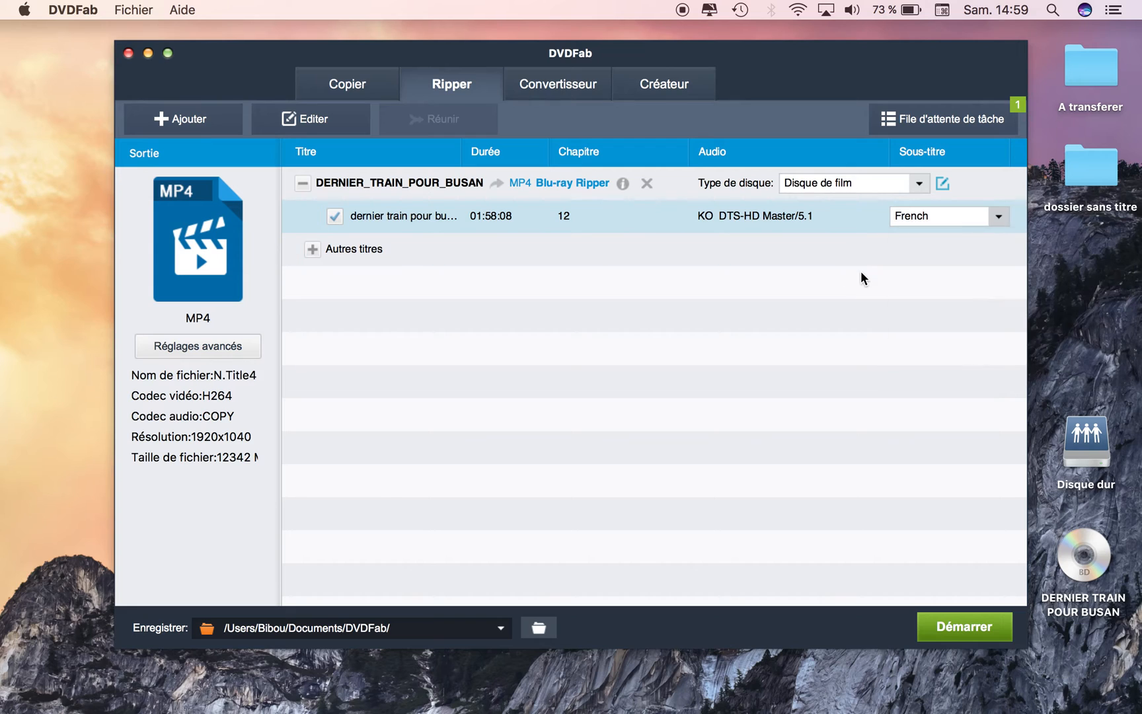
Step: Review the subtitle mode and video settings in the MP4 profile's advanced settings, then close them
{"action": "left_click", "coordinate": [189, 343]}
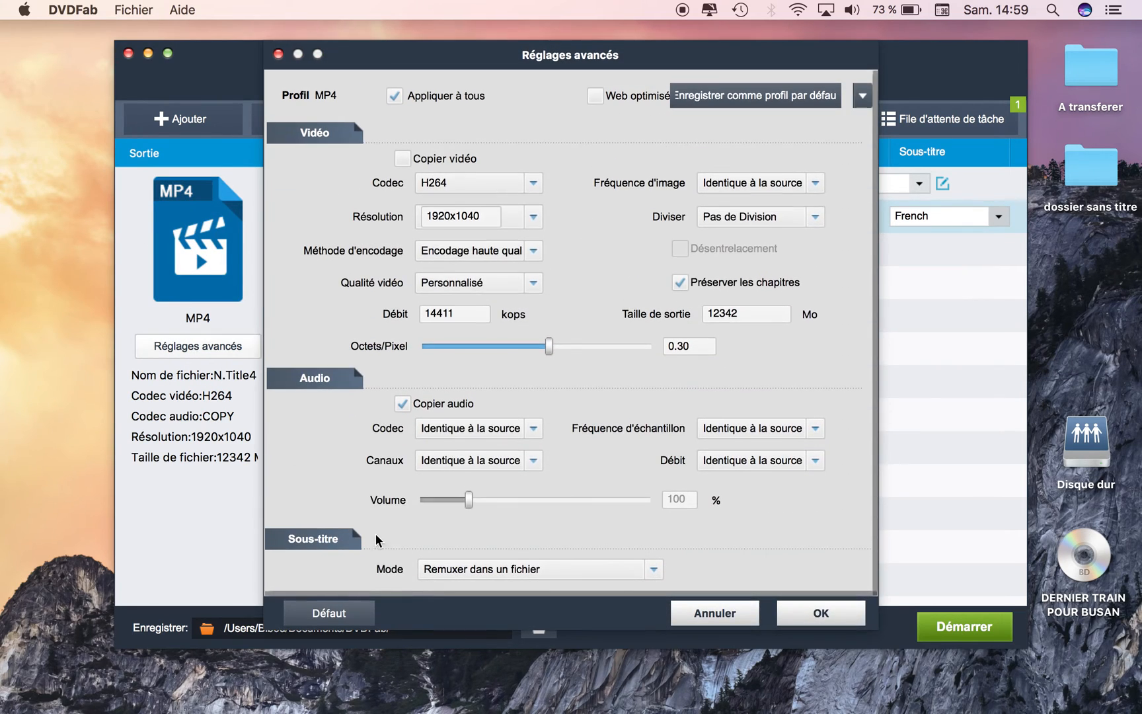
{"action": "left_click", "coordinate": [575, 557]}
{"action": "left_click", "coordinate": [572, 556]}
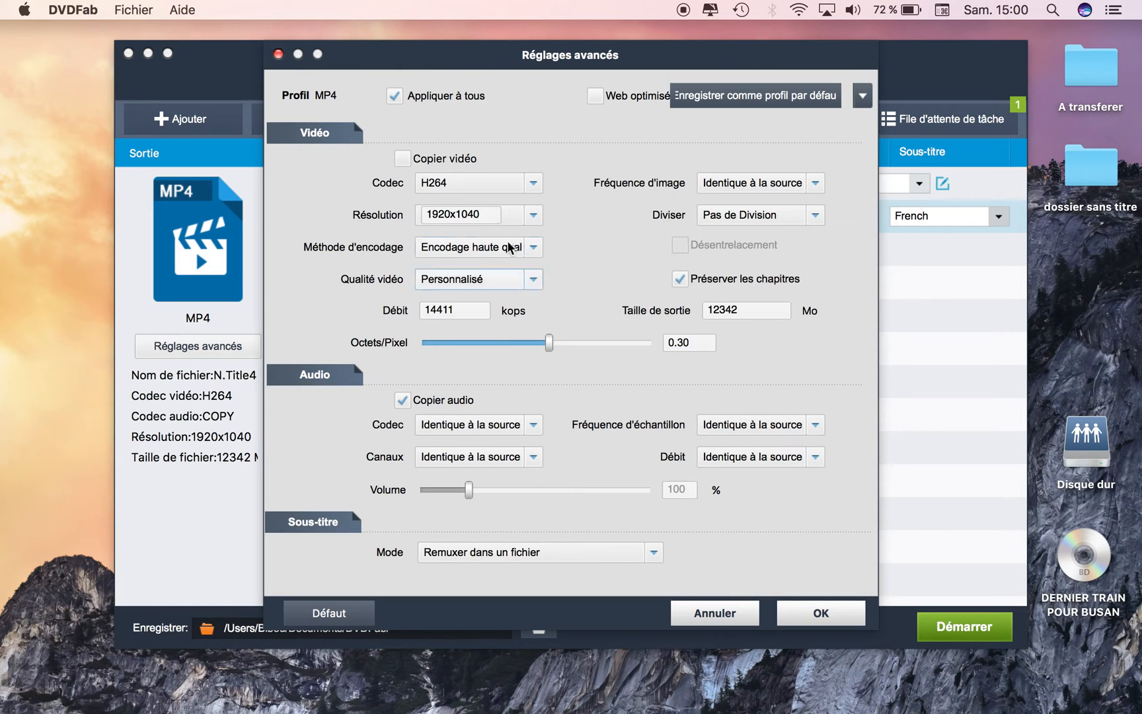
{"action": "left_click", "coordinate": [278, 55]}
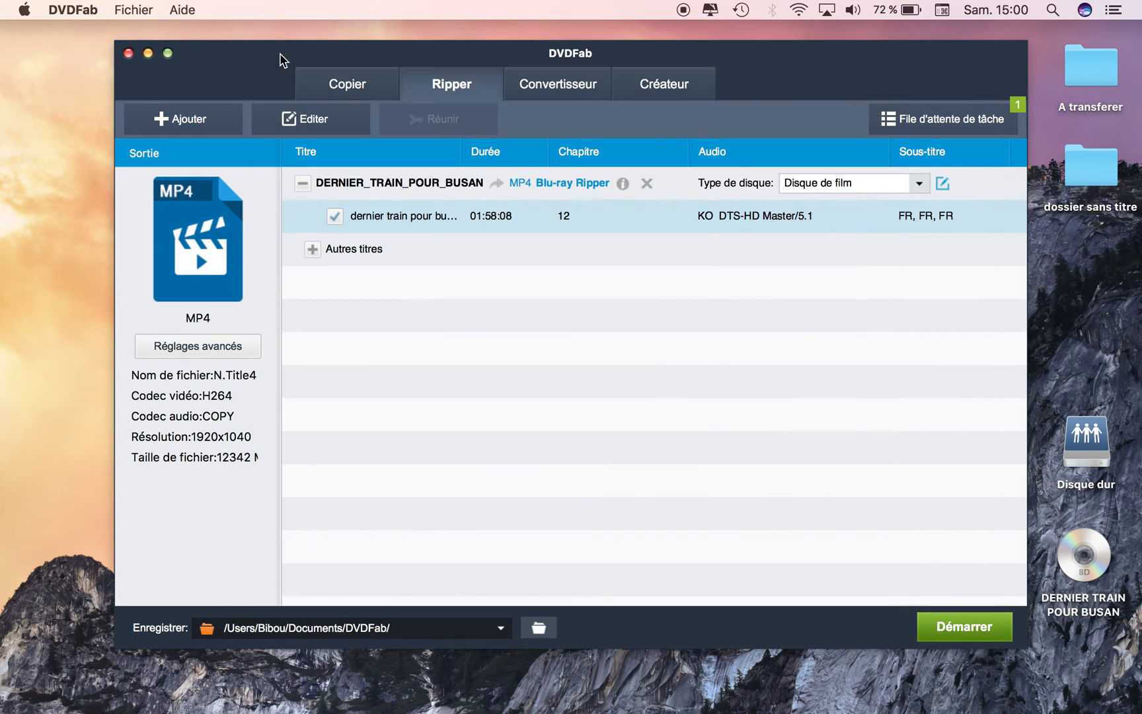
Step: Open the title's name for editing and confirm it as dernier train pour busan test
{"action": "left_click", "coordinate": [416, 214]}
{"action": "key", "text": "Right"}
{"action": "type", "text": "test"}
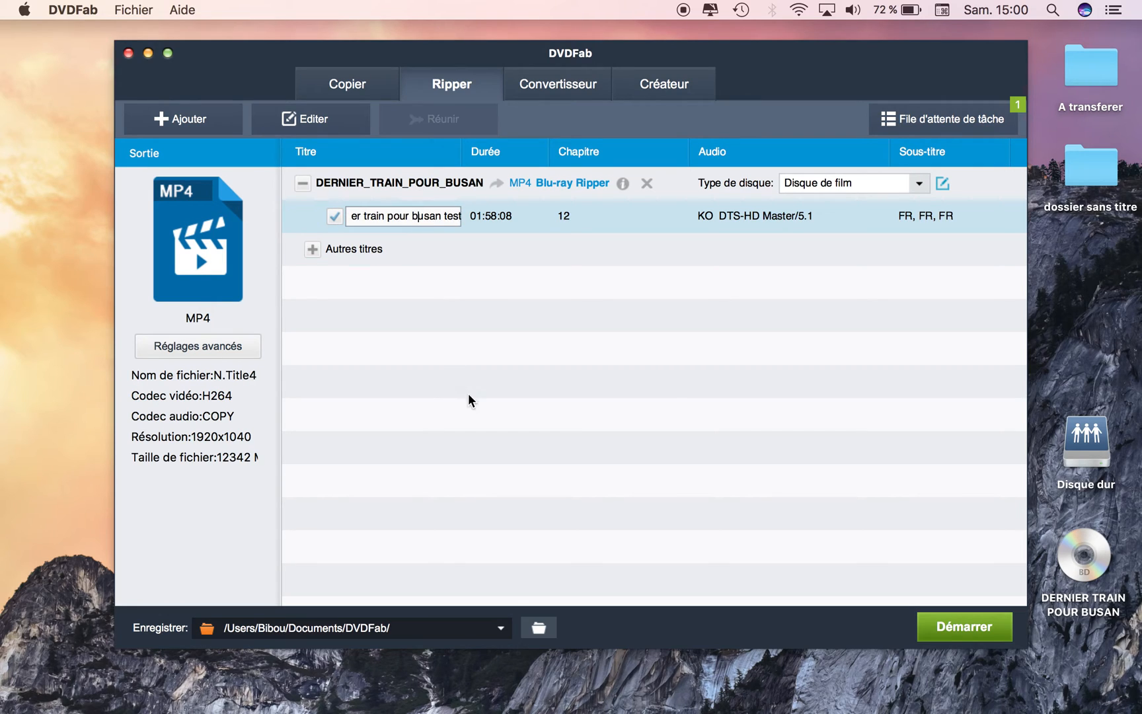
{"action": "key", "text": "Return"}
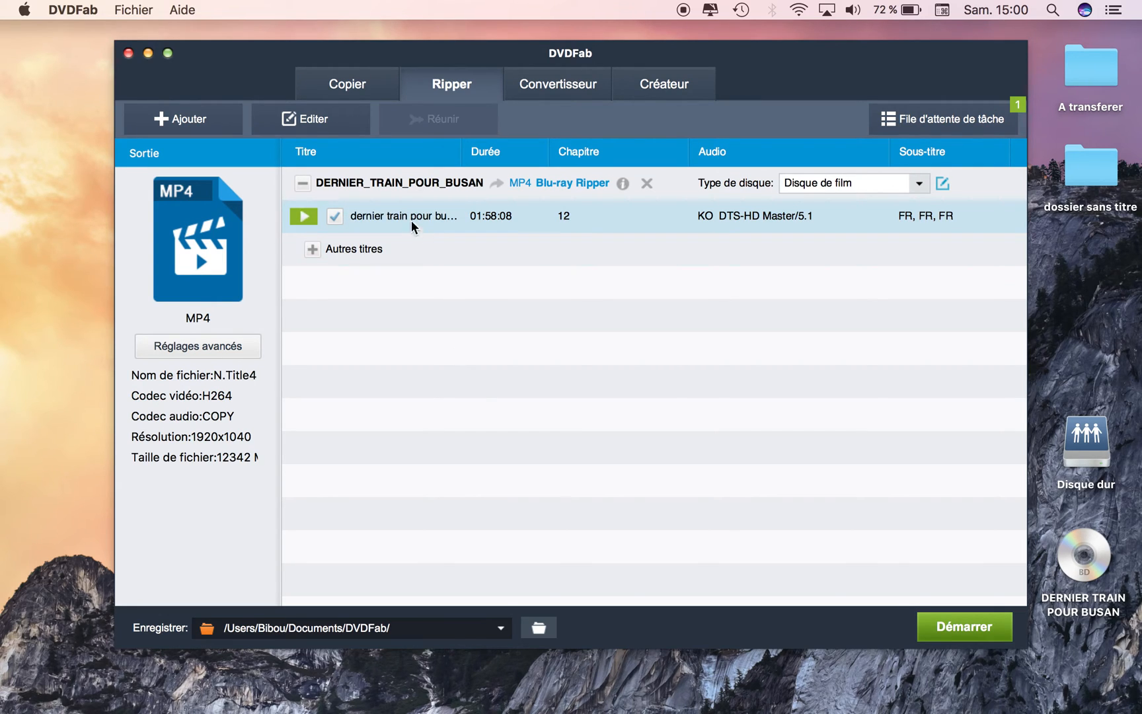
Step: Review the output size in the MP4 profile's advanced settings and accept the settings
{"action": "mouse_move", "coordinate": [756, 223]}
{"action": "left_click", "coordinate": [253, 342]}
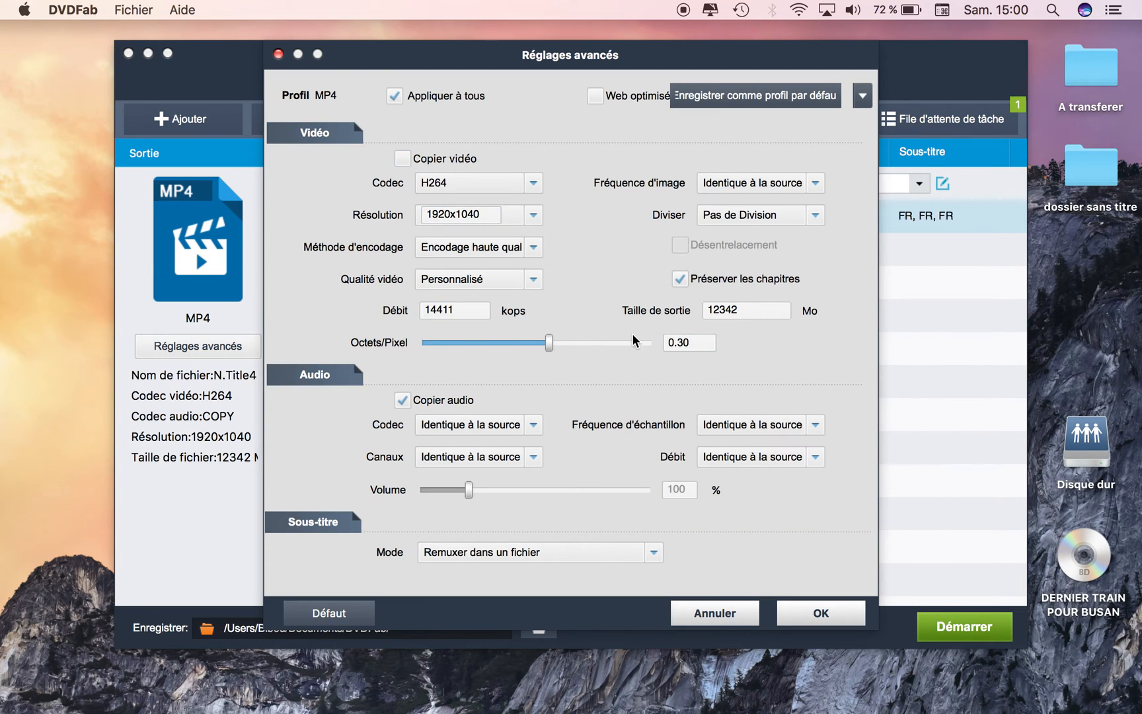
{"action": "left_click", "coordinate": [758, 311]}
{"action": "left_click", "coordinate": [812, 612]}
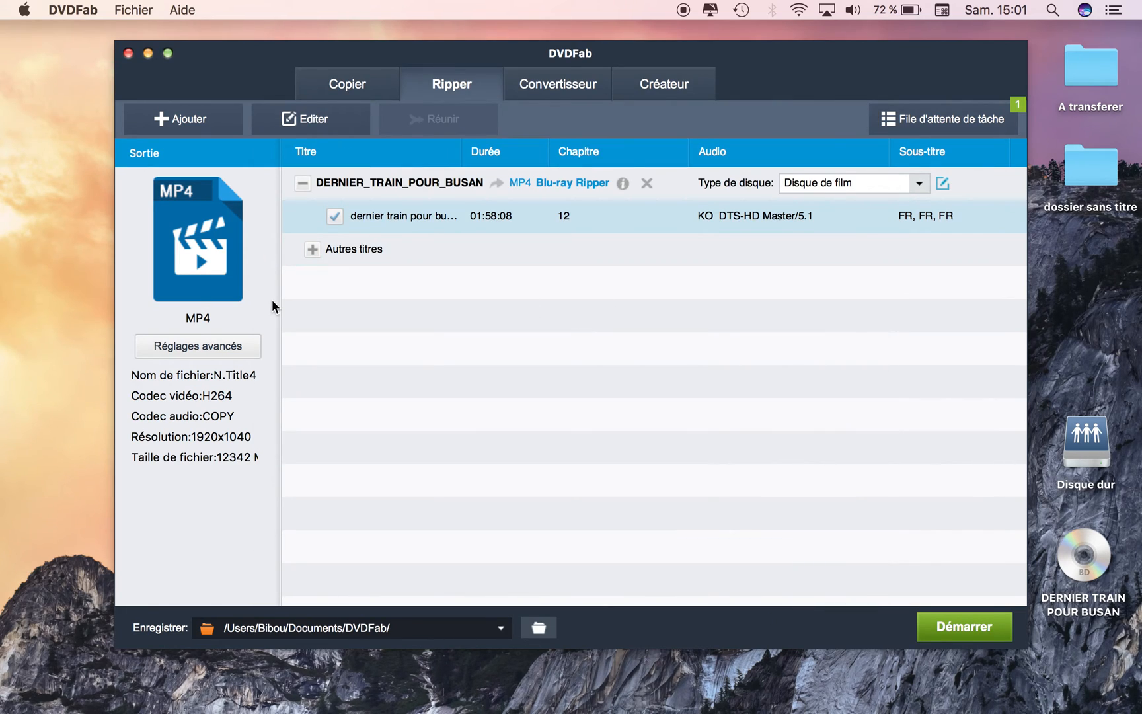
Step: Start the rip and view the end-of-task actions, keeping Ne rien faire selected
{"action": "left_click", "coordinate": [962, 630]}
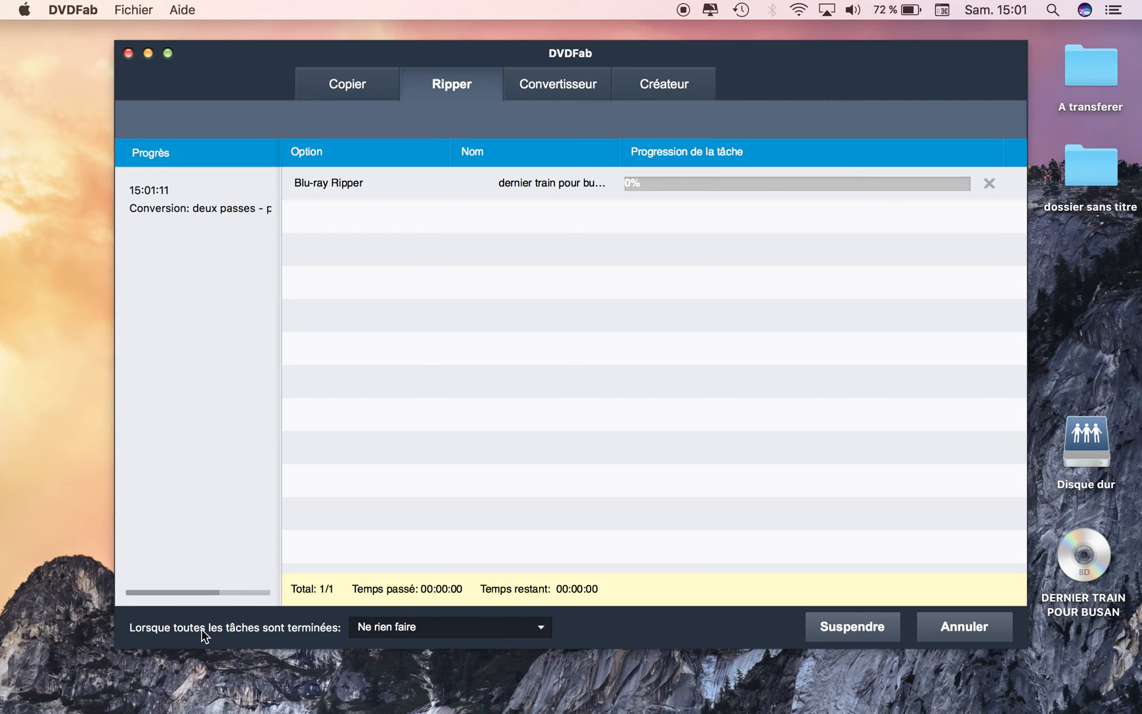
{"action": "left_click", "coordinate": [416, 632]}
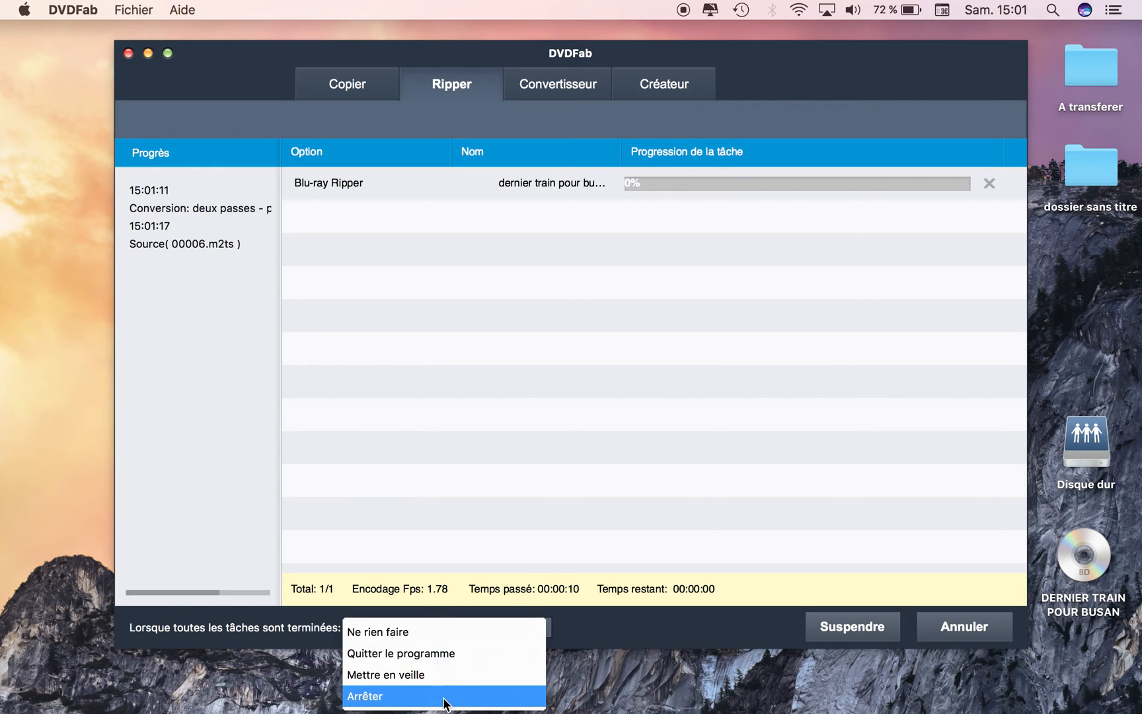
{"action": "left_click", "coordinate": [564, 341]}
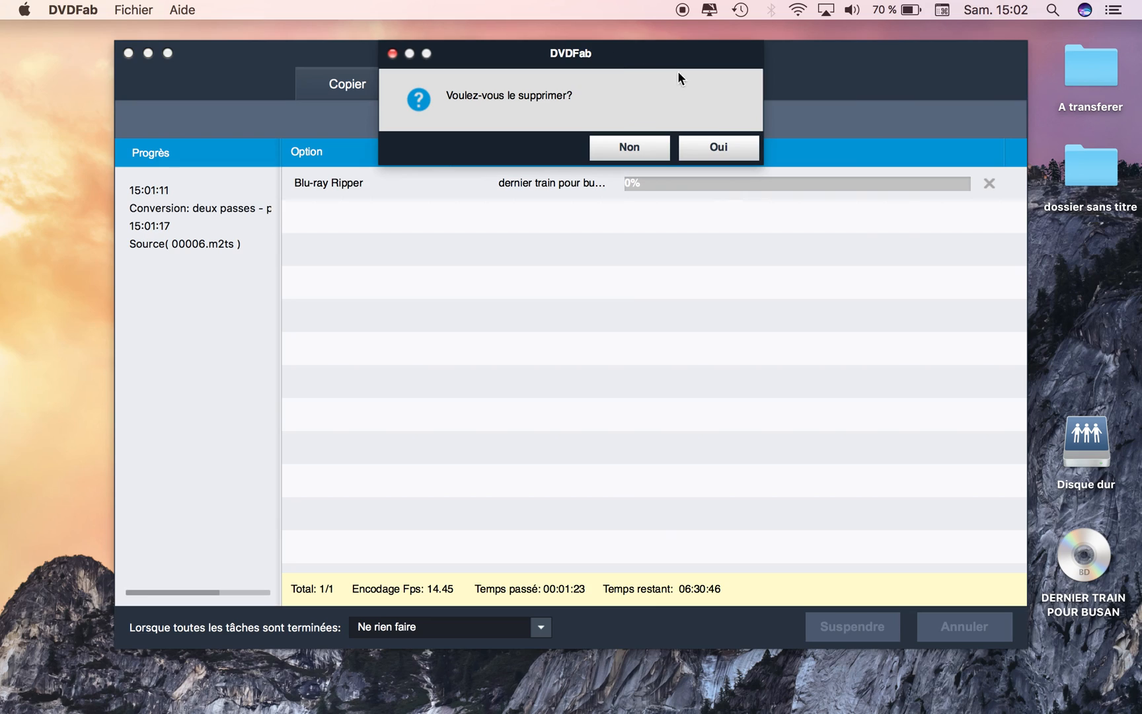
Step: Confirm deletion of the running rip task and start the title's rip again
{"action": "left_click", "coordinate": [736, 152]}
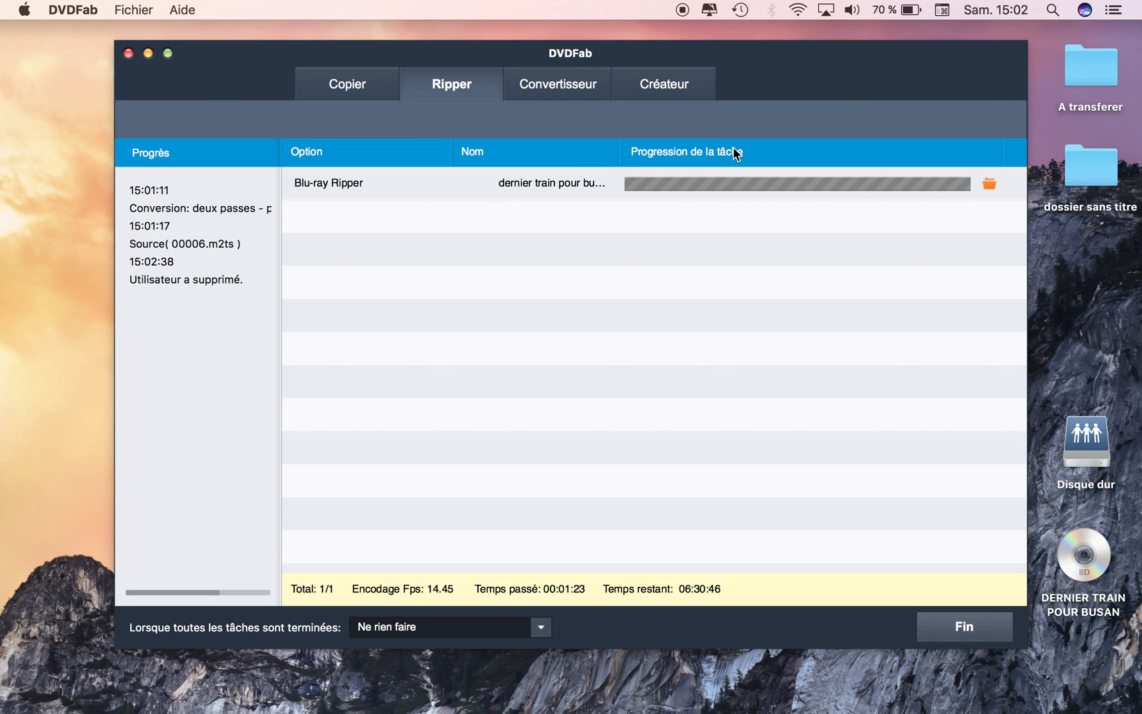
{"action": "left_click", "coordinate": [956, 626]}
{"action": "left_click", "coordinate": [955, 627]}
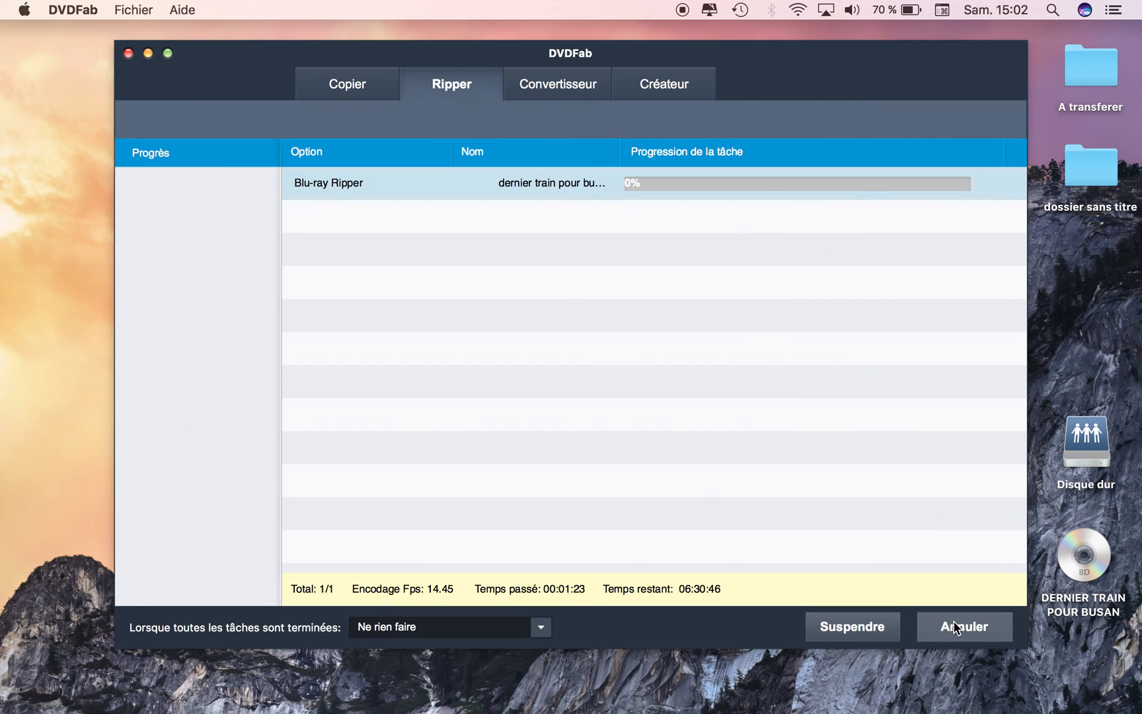